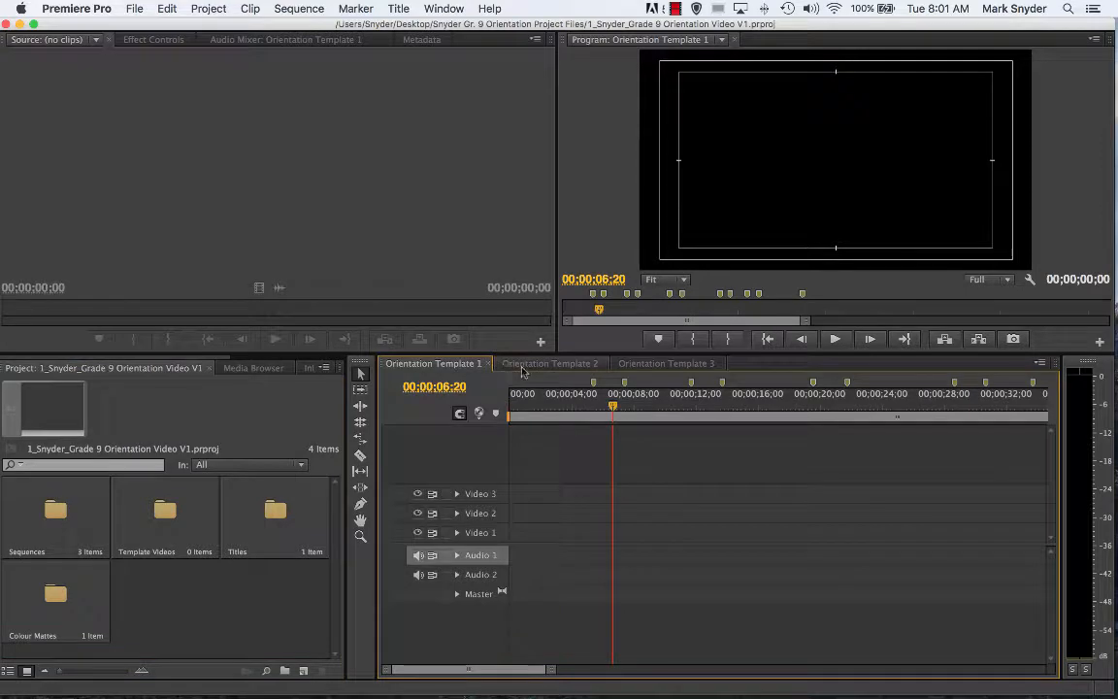
# Look at the Orientation Template 2 and 3 timelines, and return to the Orientation Template 1 timeline
pyautogui.click(550, 363)
pyautogui.click(662, 363)
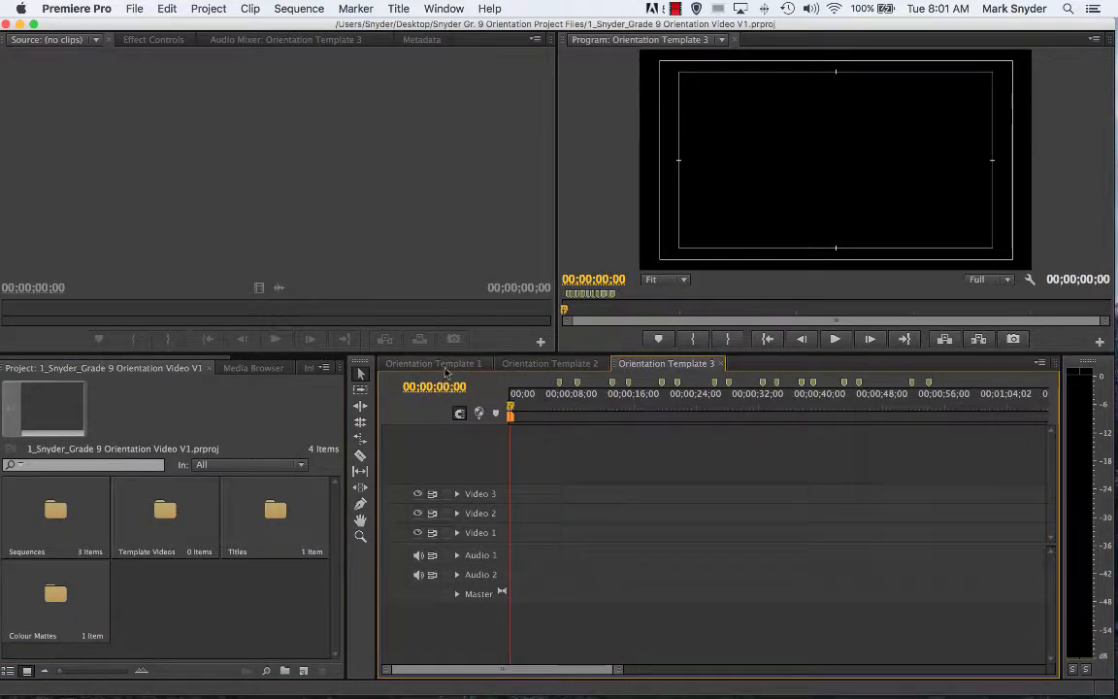
pyautogui.click(437, 363)
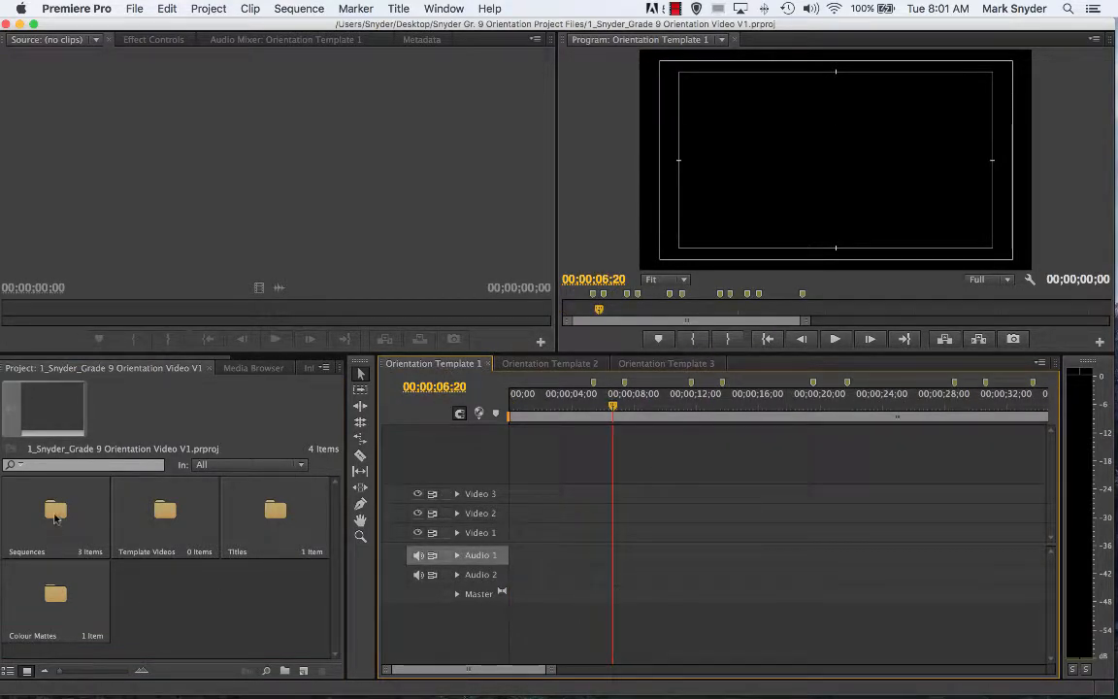
# Examine the three Orientation Template sequences in the Sequences bin and return to the project's top level
pyautogui.doubleClick(55, 514)
pyautogui.click(65, 526)
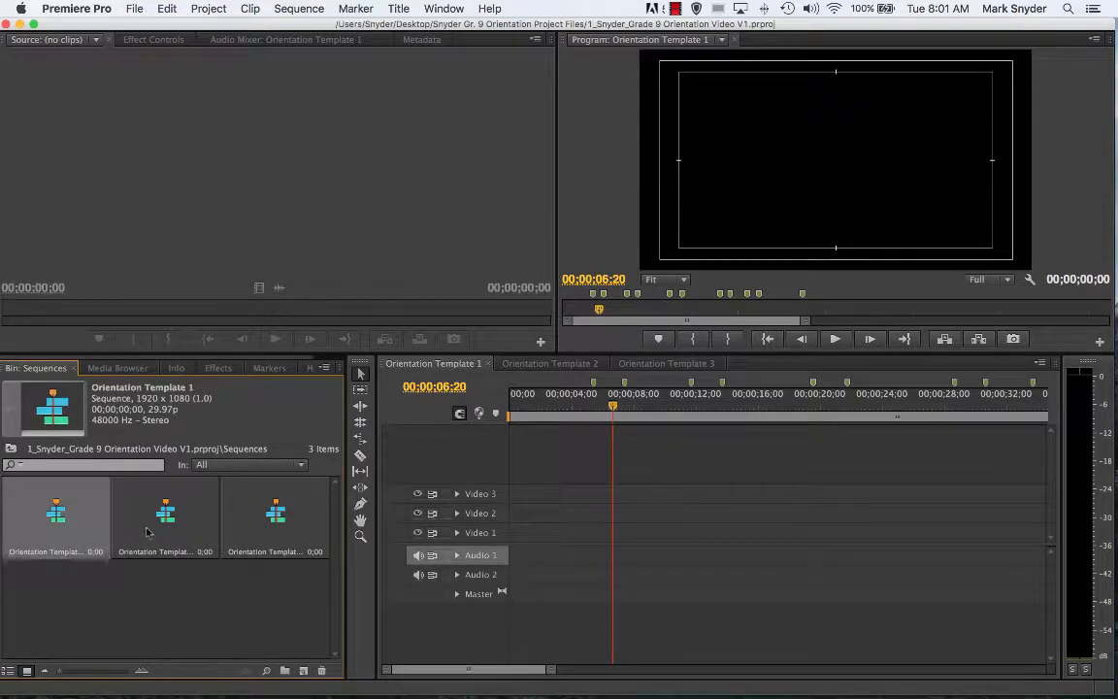
pyautogui.click(179, 531)
pyautogui.click(278, 536)
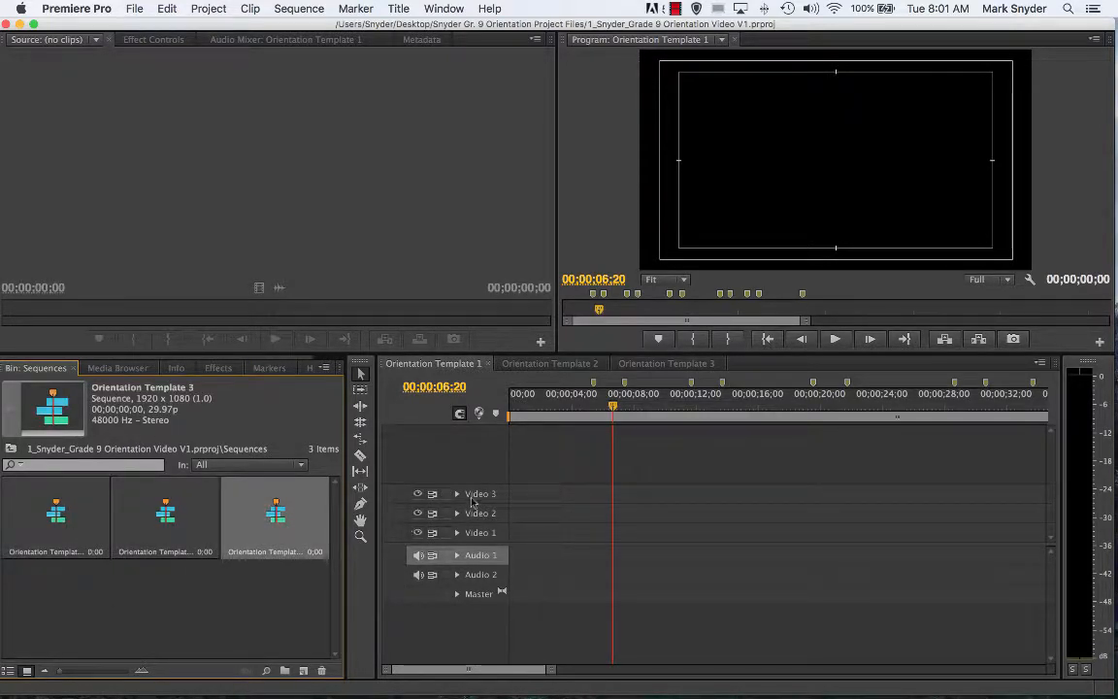
pyautogui.click(179, 617)
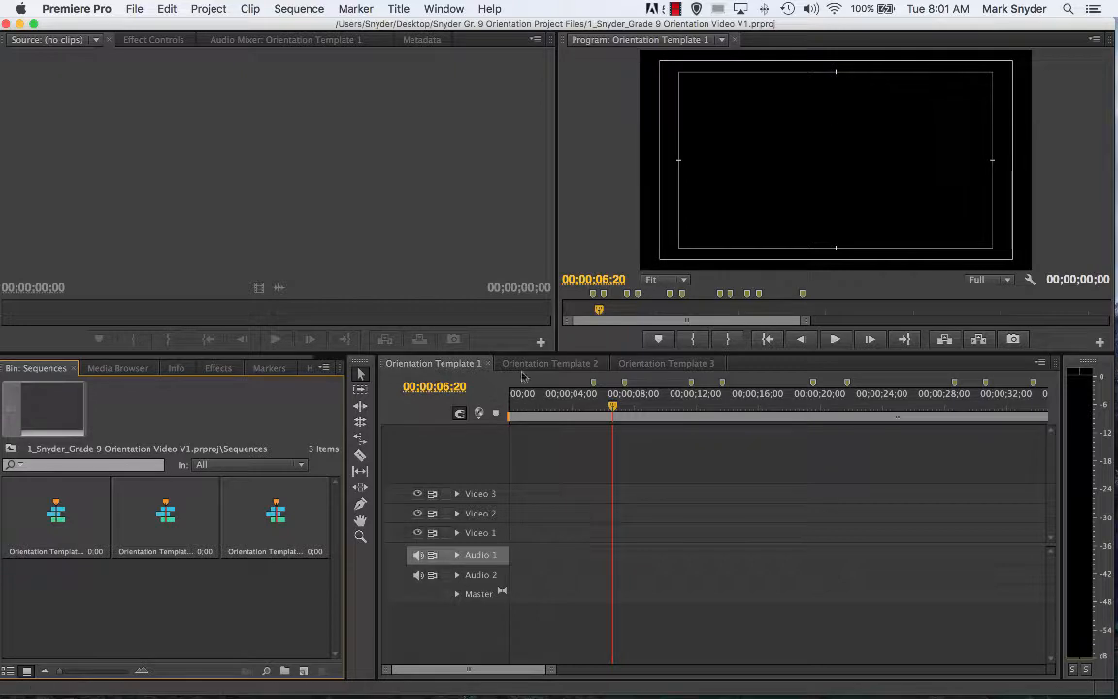
pyautogui.click(12, 450)
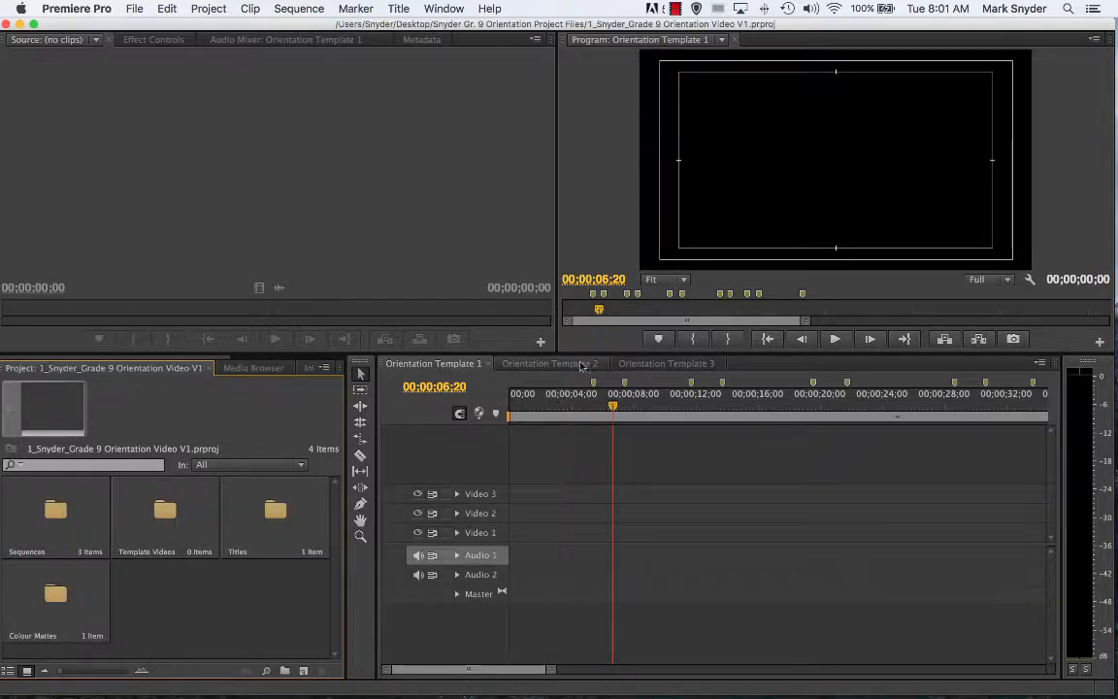
# Bring up the Orientation Template 2 timeline and reset the Editing workspace to its original layout
pyautogui.moveTo(573, 363)
pyautogui.mouseDown()
pyautogui.moveTo(732, 374)
pyautogui.moveTo(559, 367)
pyautogui.moveTo(631, 369)
pyautogui.moveTo(568, 372)
pyautogui.mouseUp()
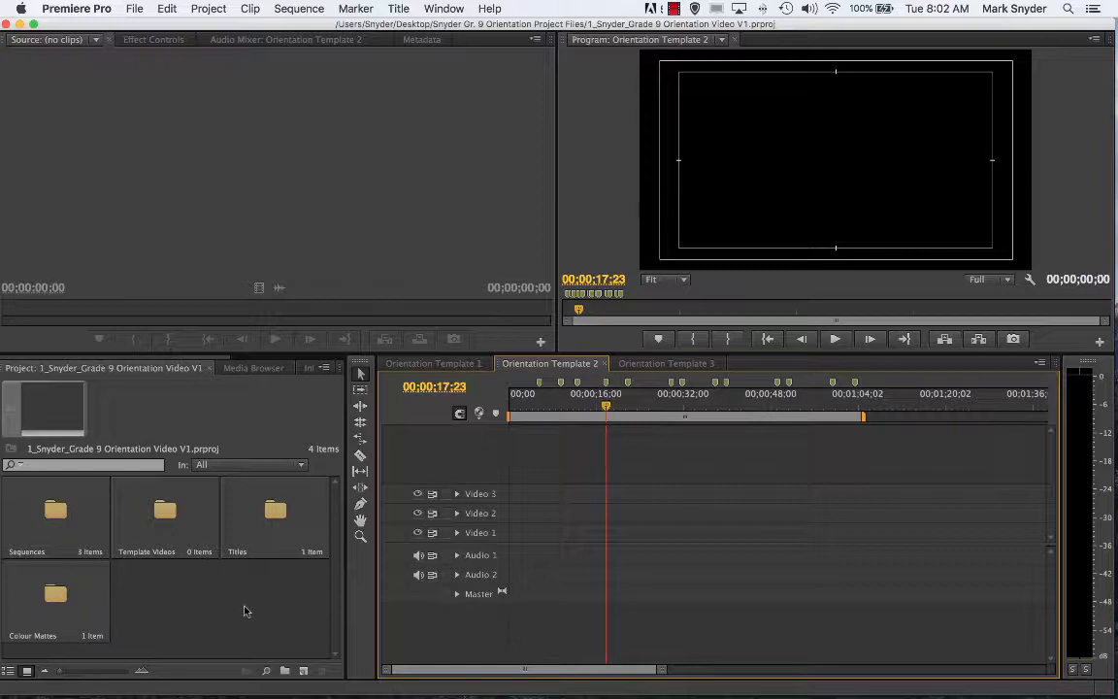
pyautogui.click(444, 9)
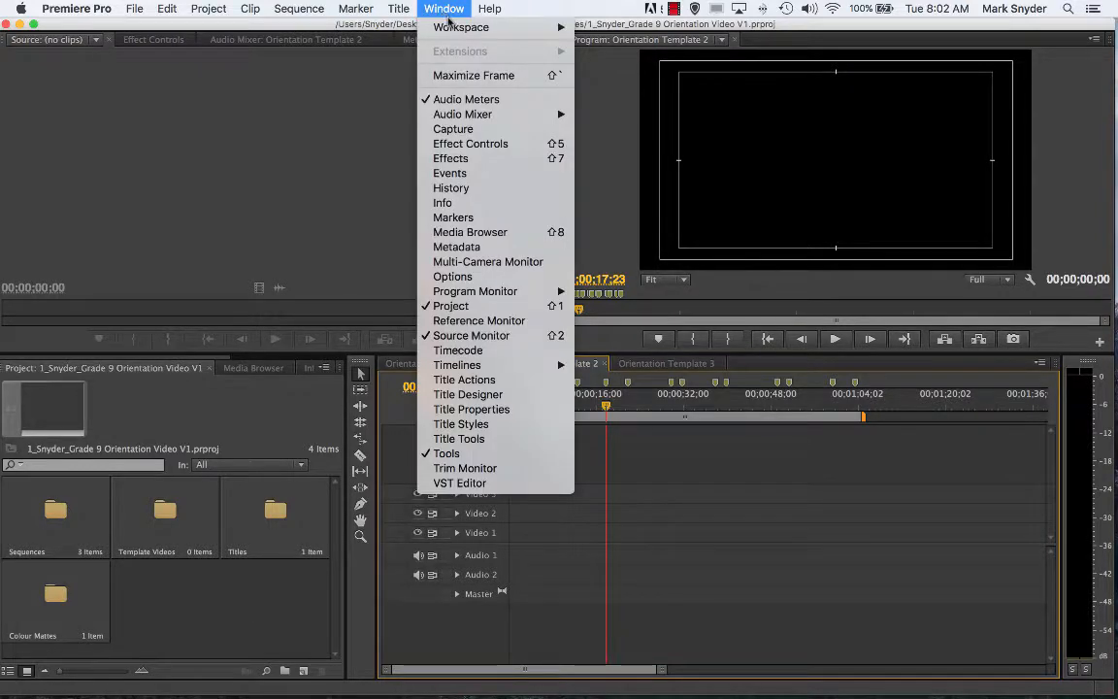
pyautogui.moveTo(451, 32)
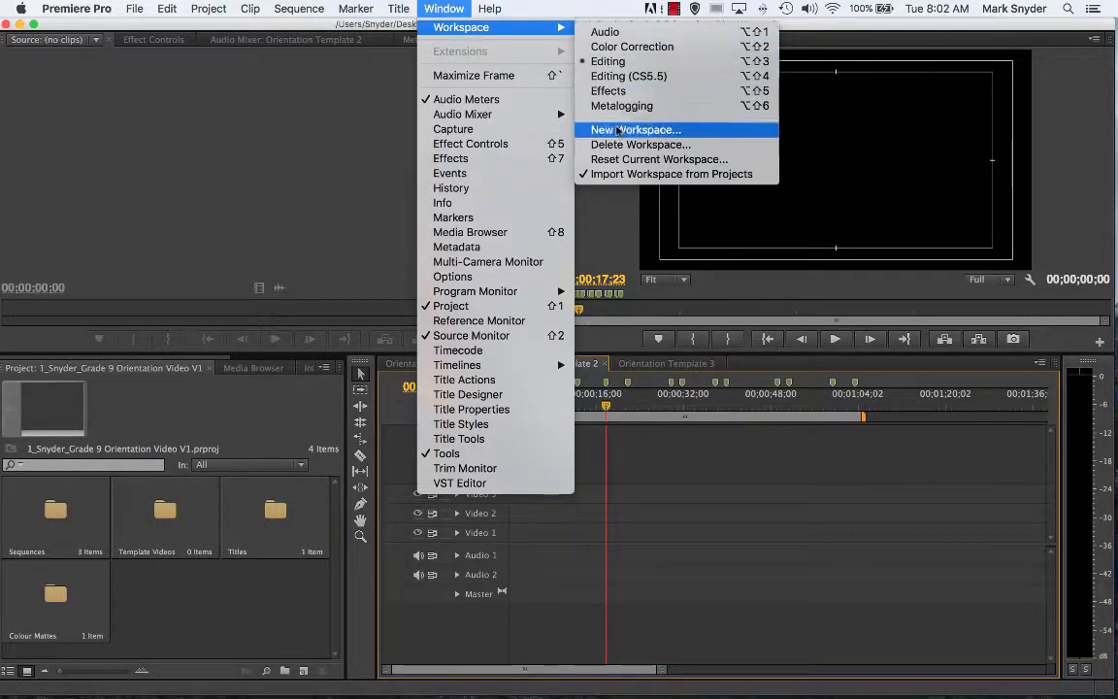
pyautogui.click(623, 168)
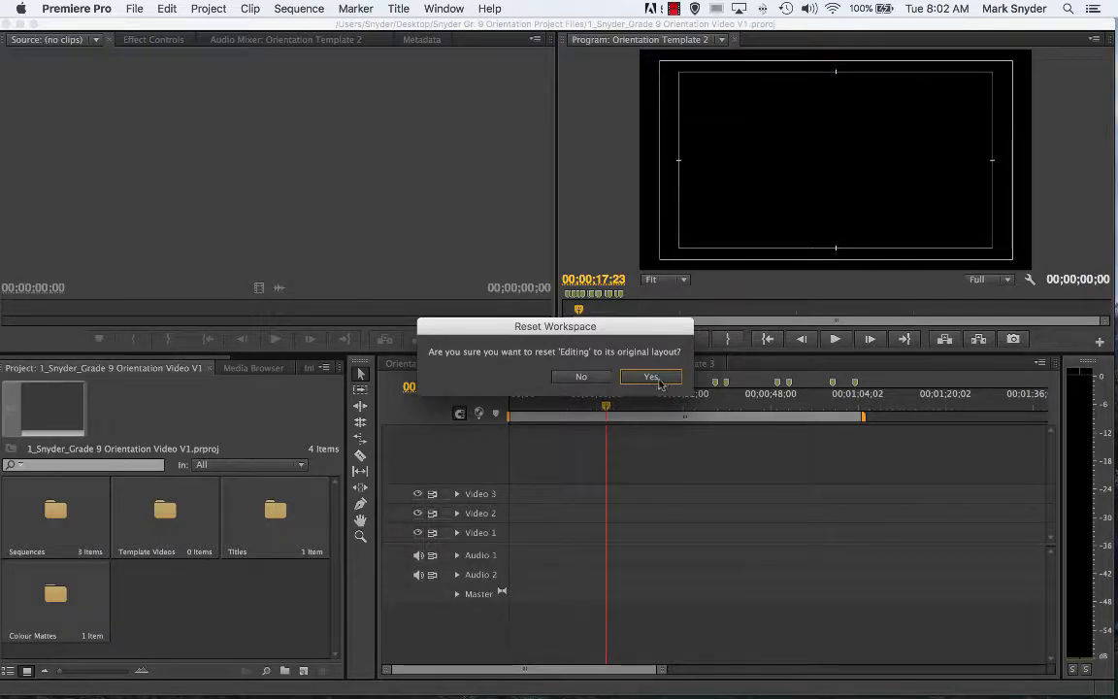
pyautogui.click(652, 377)
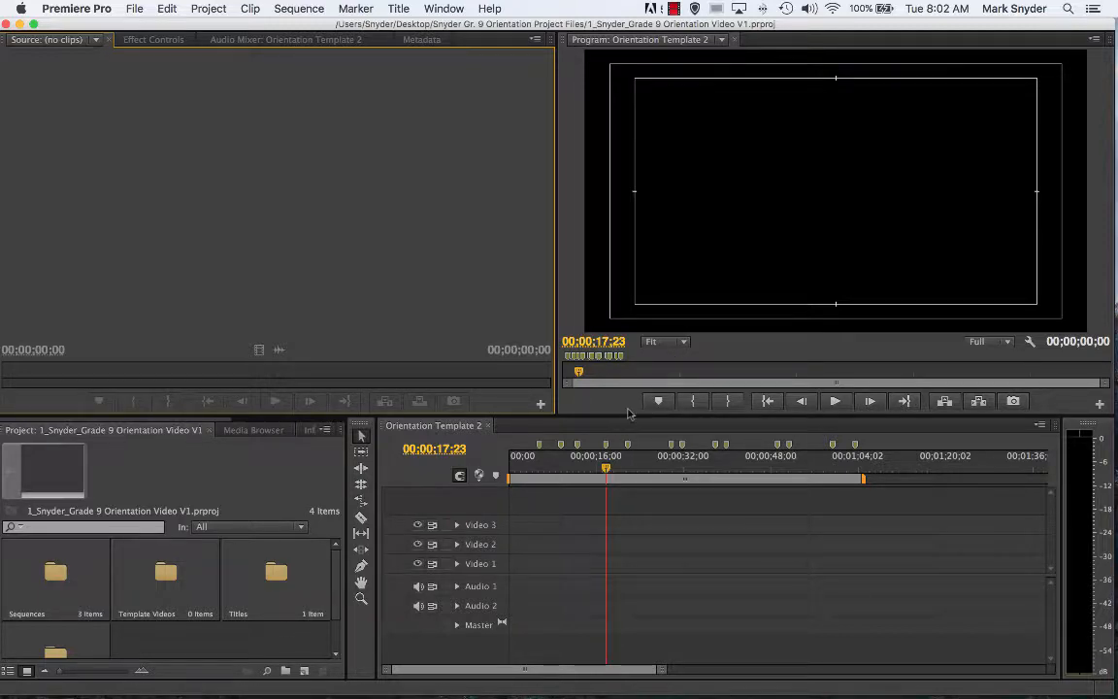
# Enlarge the height of the project and timeline area, and close the Orientation Template 2 timeline
pyautogui.moveTo(628, 418); pyautogui.dragTo(631, 373)
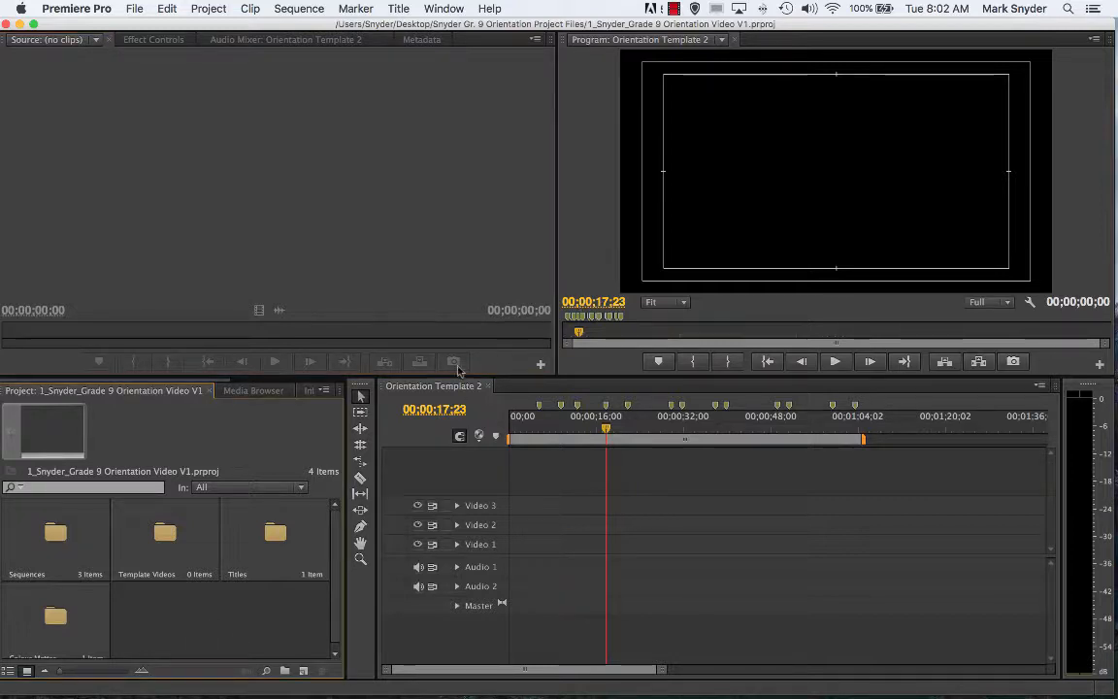
pyautogui.click(408, 387)
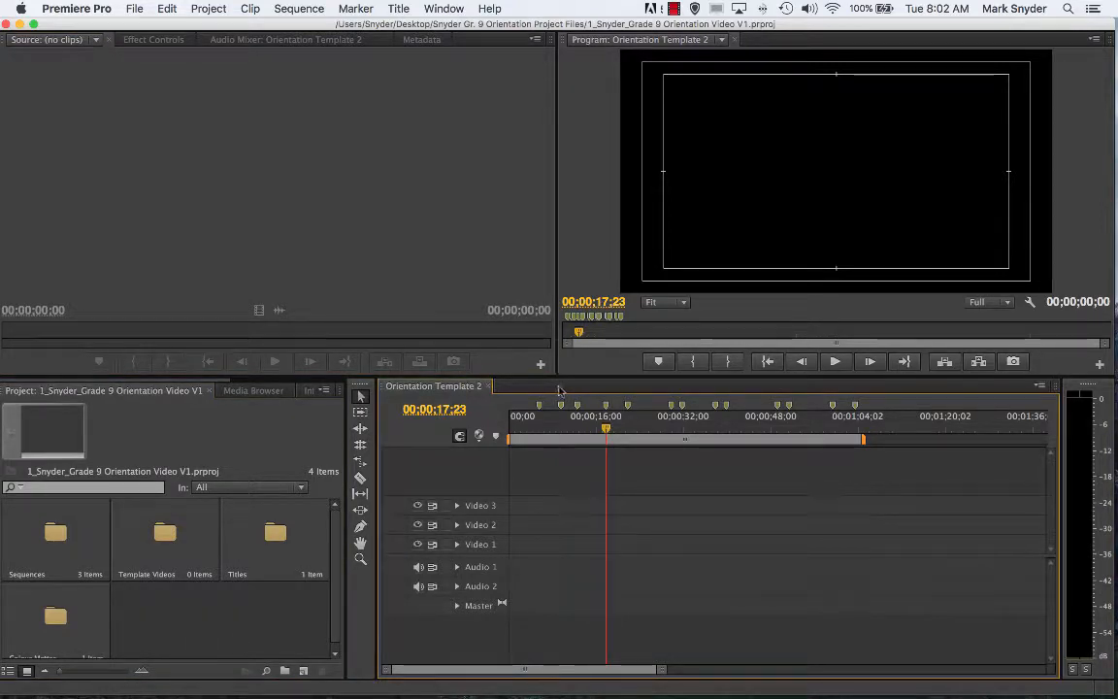
pyautogui.click(490, 386)
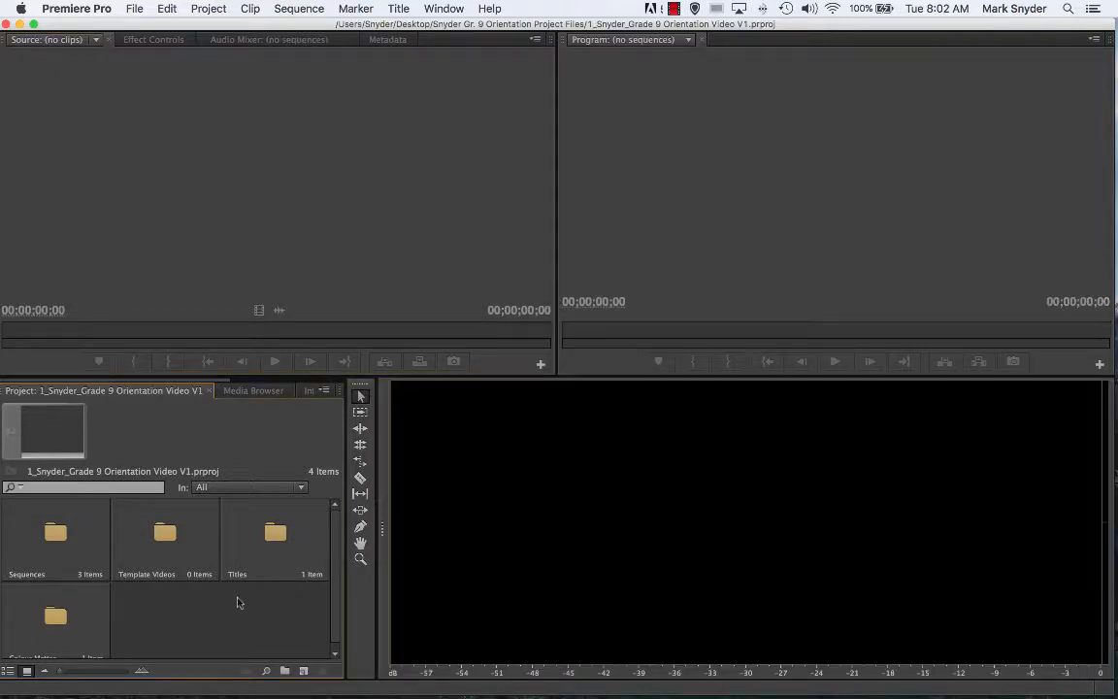
# Open the Orientation Template 1 and Orientation Template 2 sequences from the Sequences bin
pyautogui.doubleClick(35, 528)
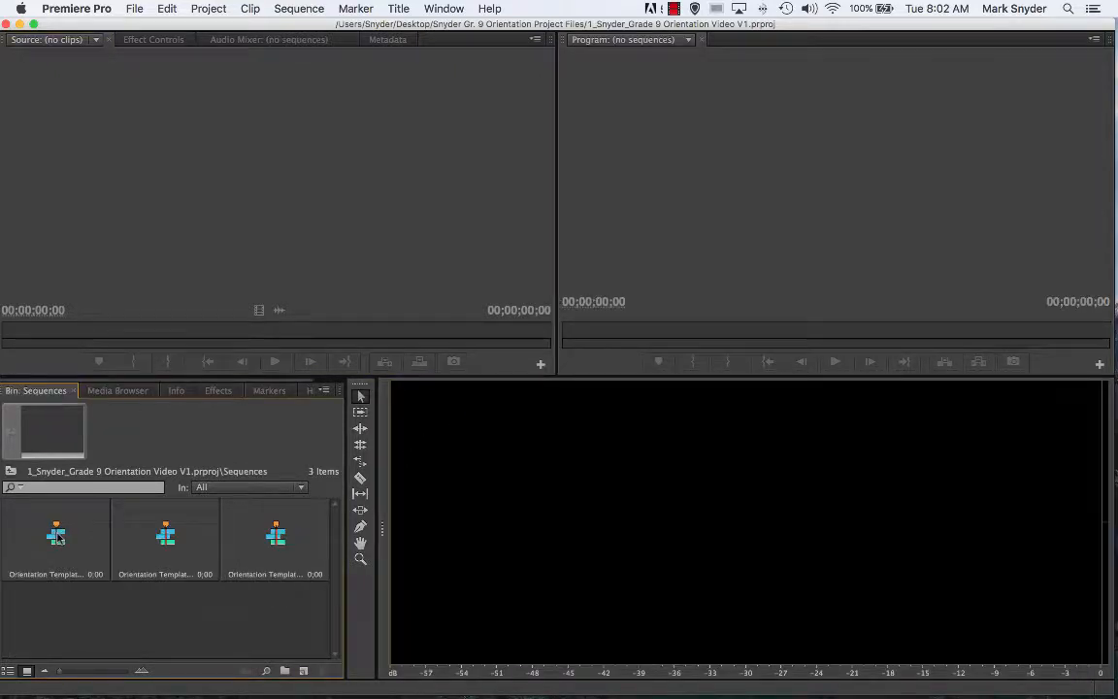
pyautogui.doubleClick(56, 534)
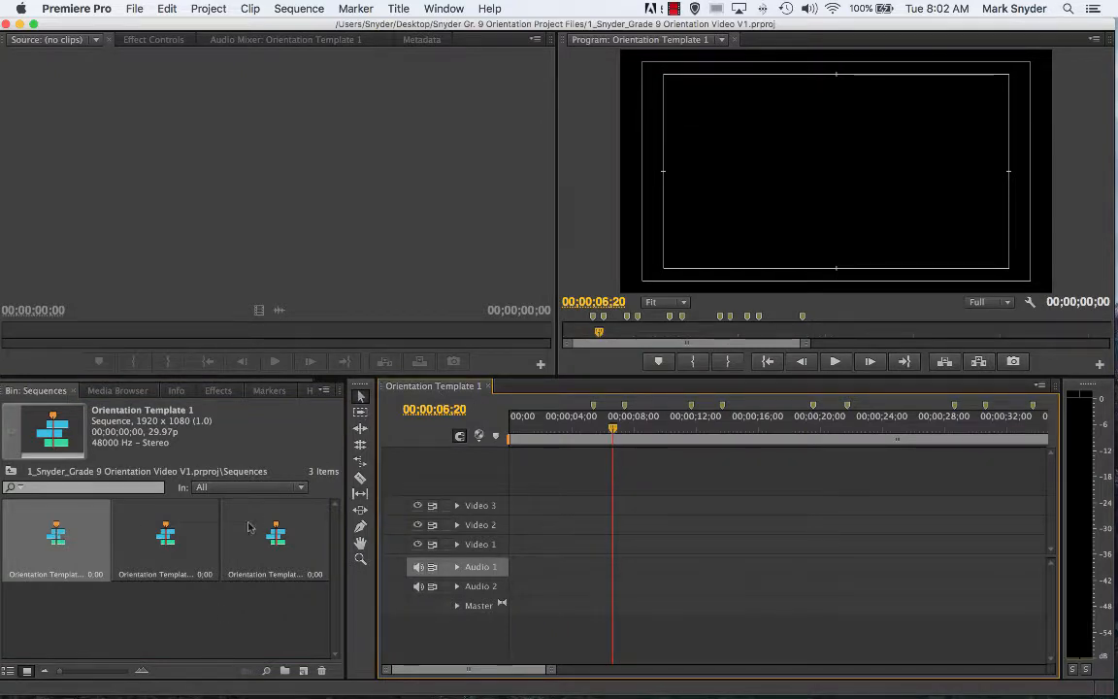
pyautogui.doubleClick(167, 534)
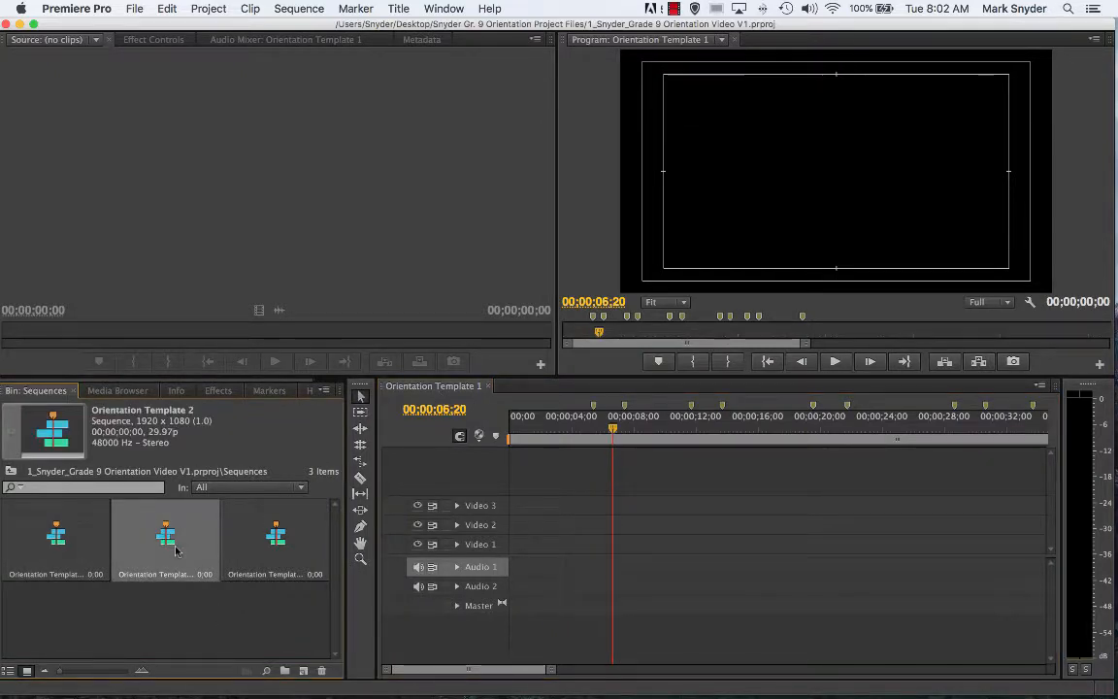
pyautogui.click(249, 621)
# Check the Preview Area option of the Sequences bin and view the preview details of the Orientation Template sequences
pyautogui.click(276, 534)
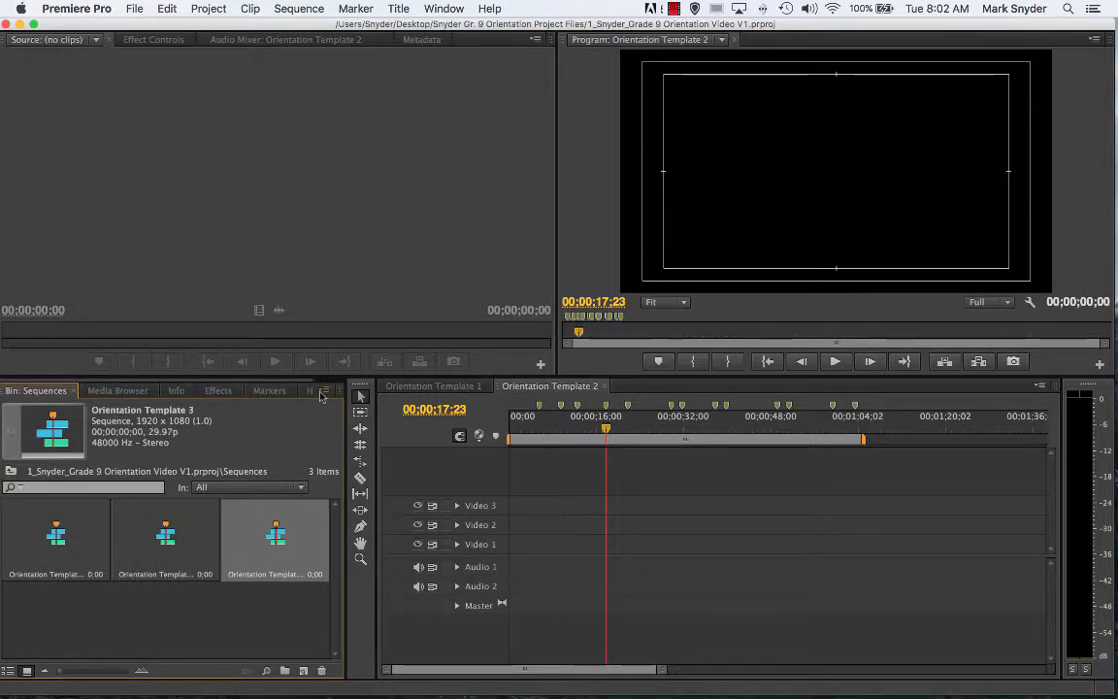
pyautogui.click(323, 392)
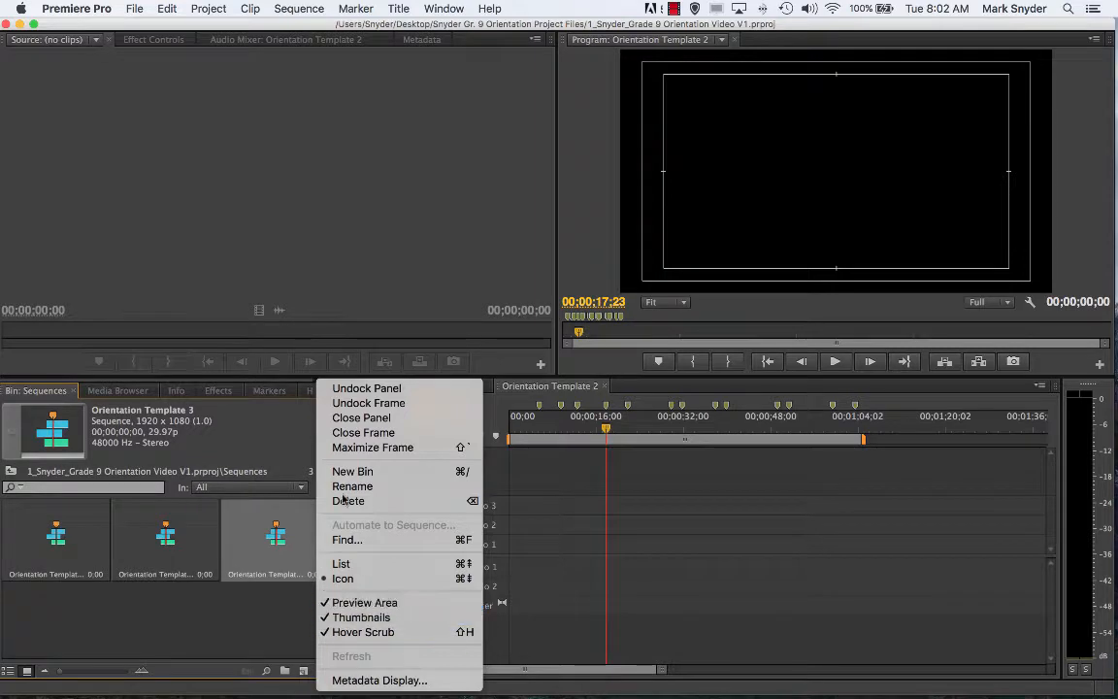
pyautogui.click(323, 392)
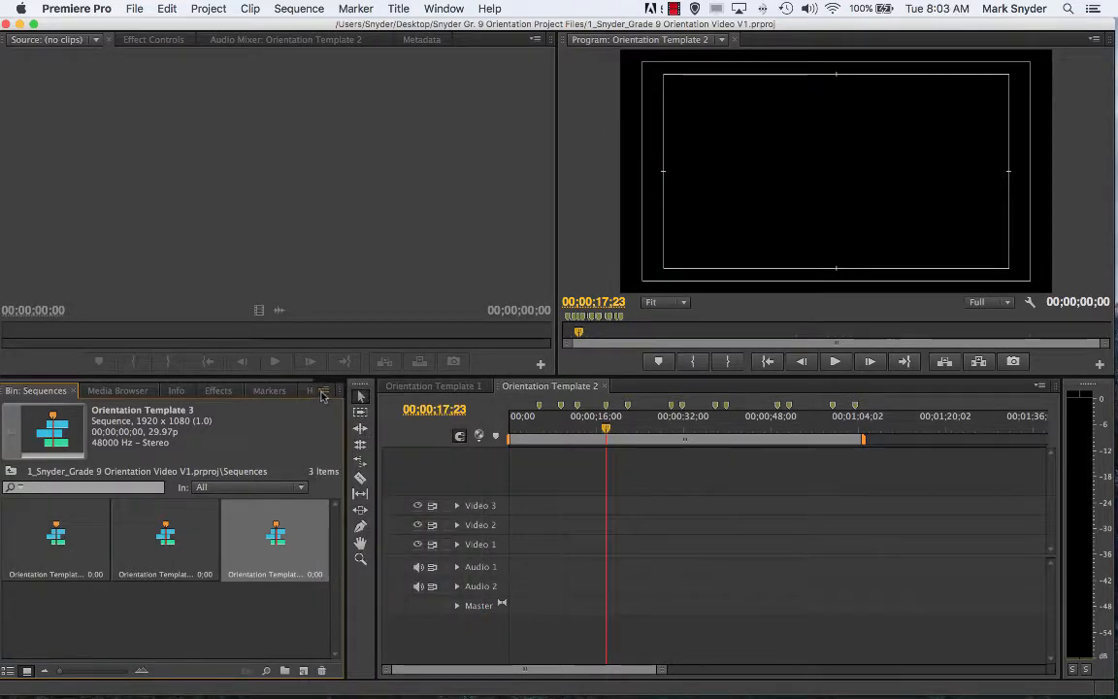
pyautogui.click(323, 392)
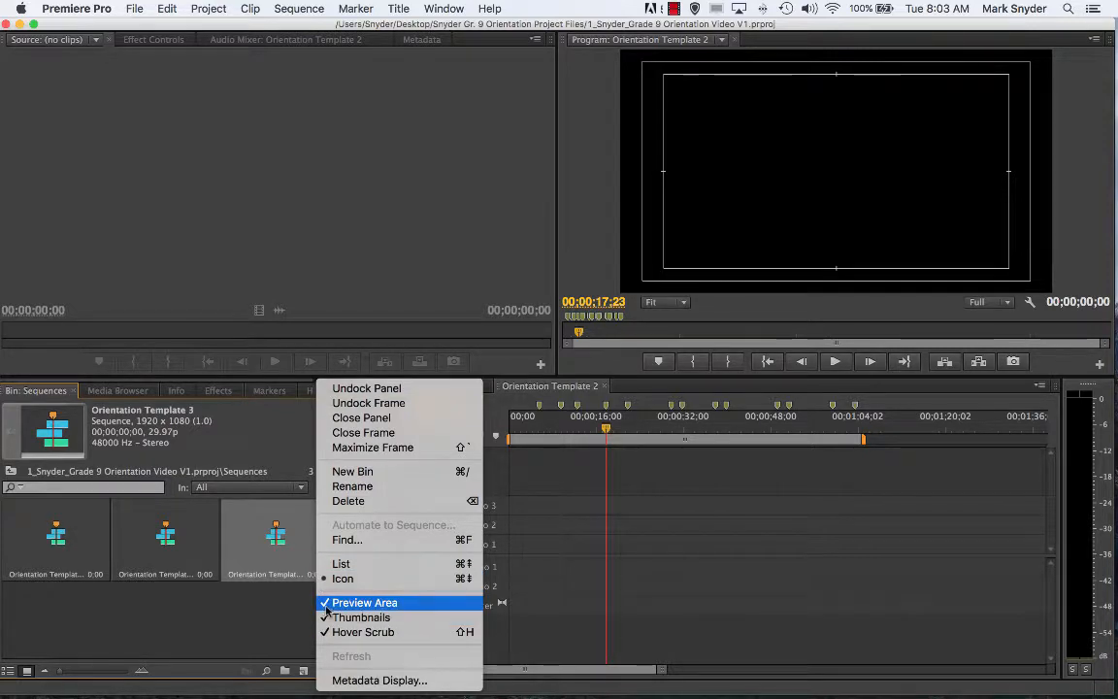
pyautogui.click(252, 615)
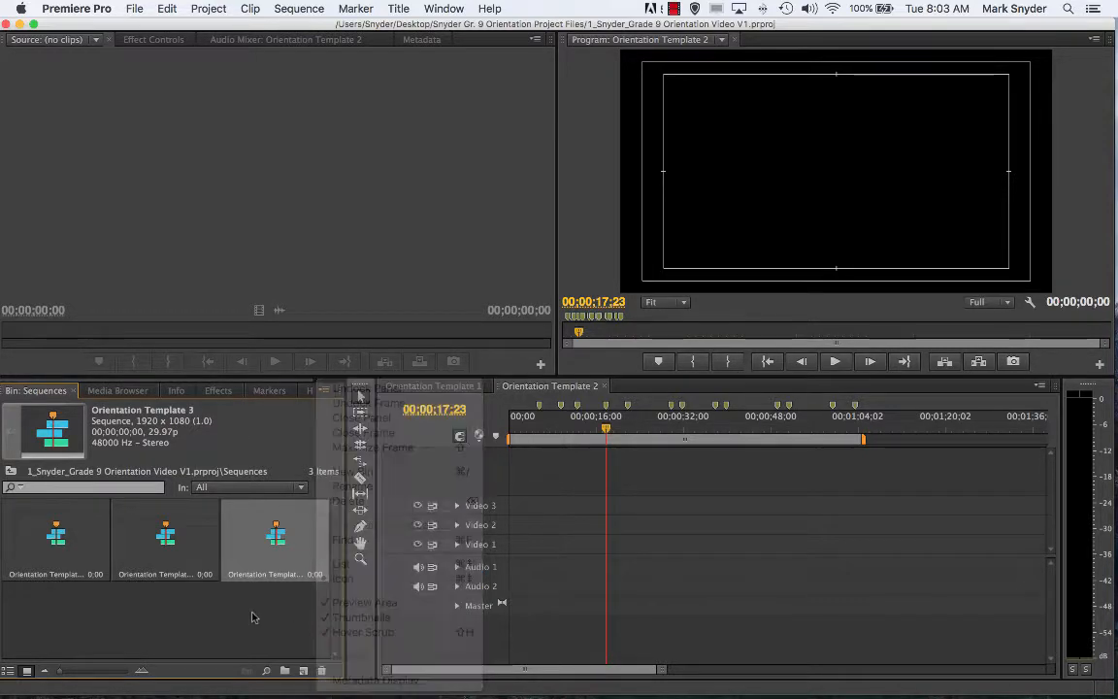
pyautogui.click(181, 538)
pyautogui.click(76, 542)
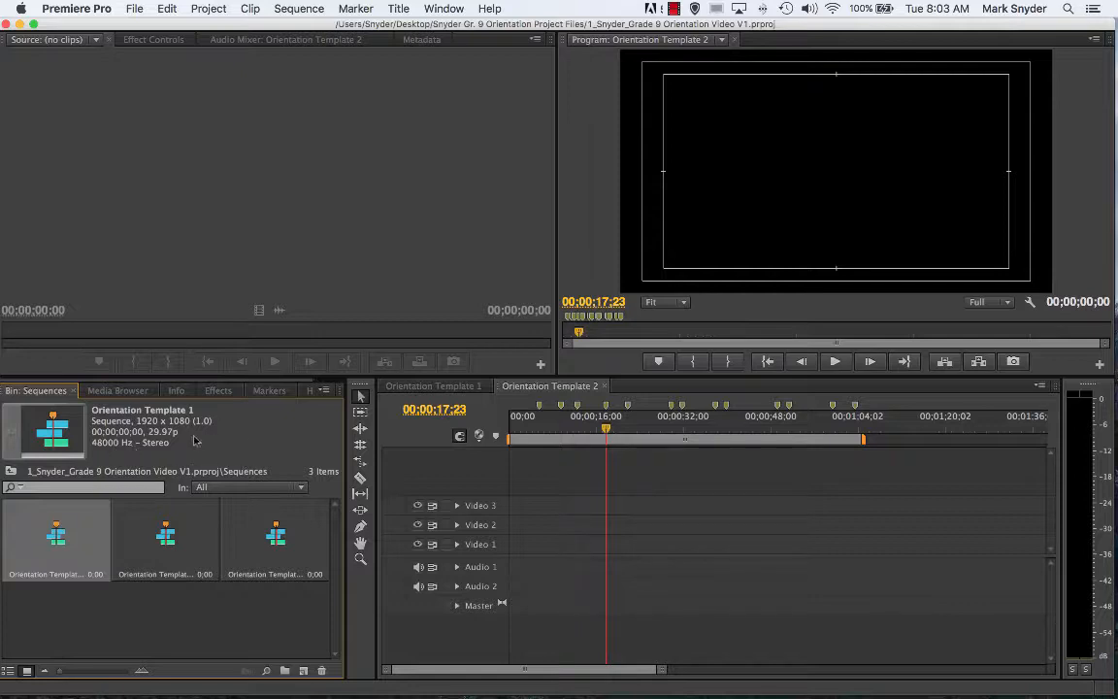
# Open the Orientation Template 3 sequence from the Sequences bin and clear the bin selection
pyautogui.click(211, 617)
pyautogui.doubleClick(272, 566)
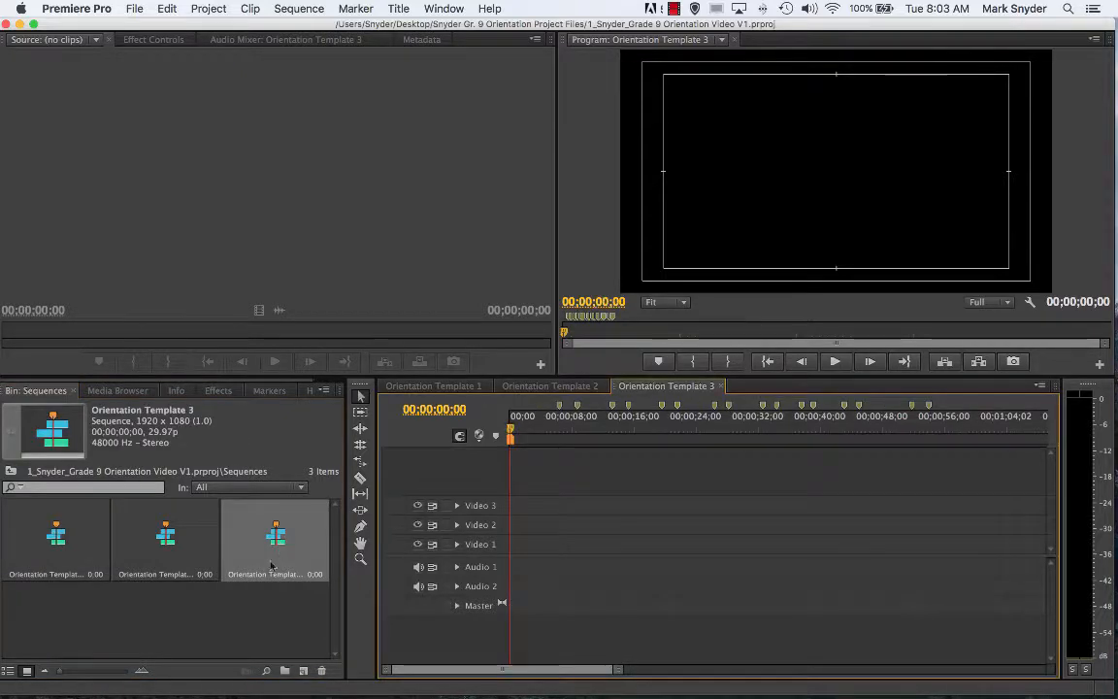
pyautogui.click(275, 631)
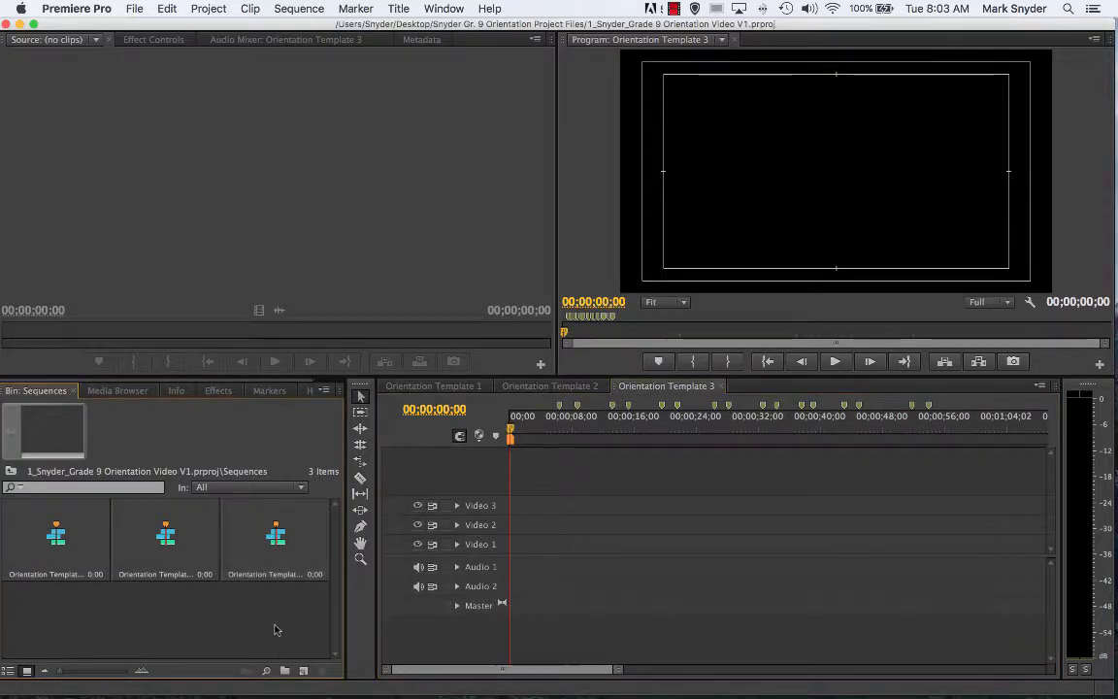
# Leave the Sequences bin and open the Template Videos bin
pyautogui.click(10, 471)
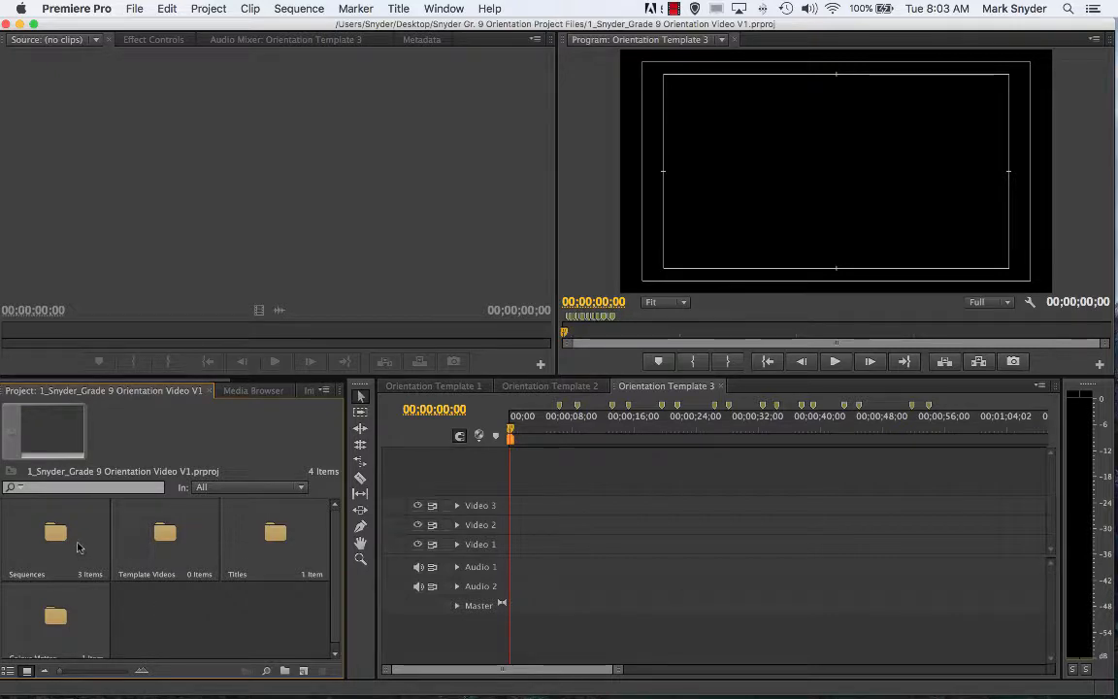
pyautogui.click(197, 568)
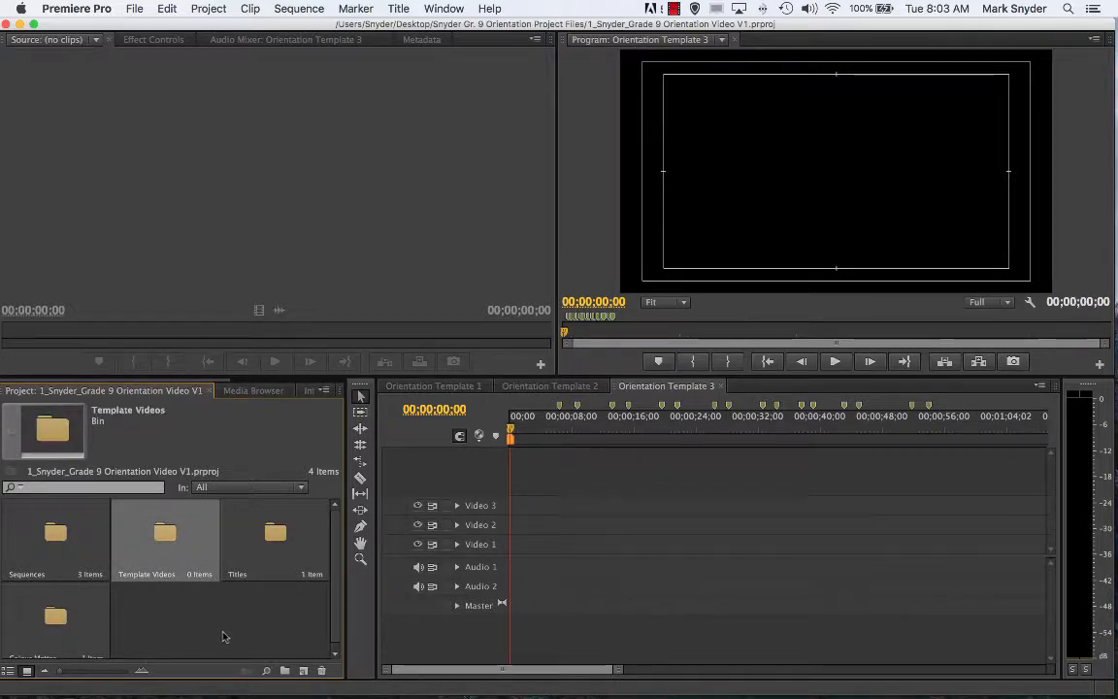
pyautogui.doubleClick(164, 540)
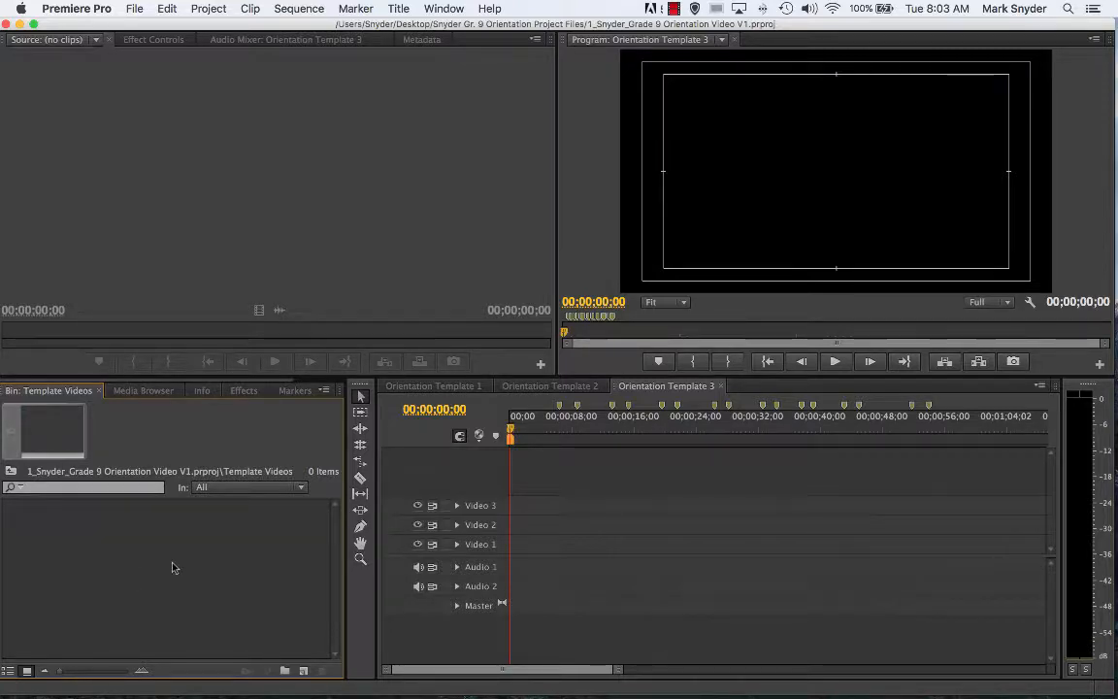
# Minimize the project window, dismissing the account notification, and switch to the Shared Resources window in Finder
pyautogui.click(20, 25)
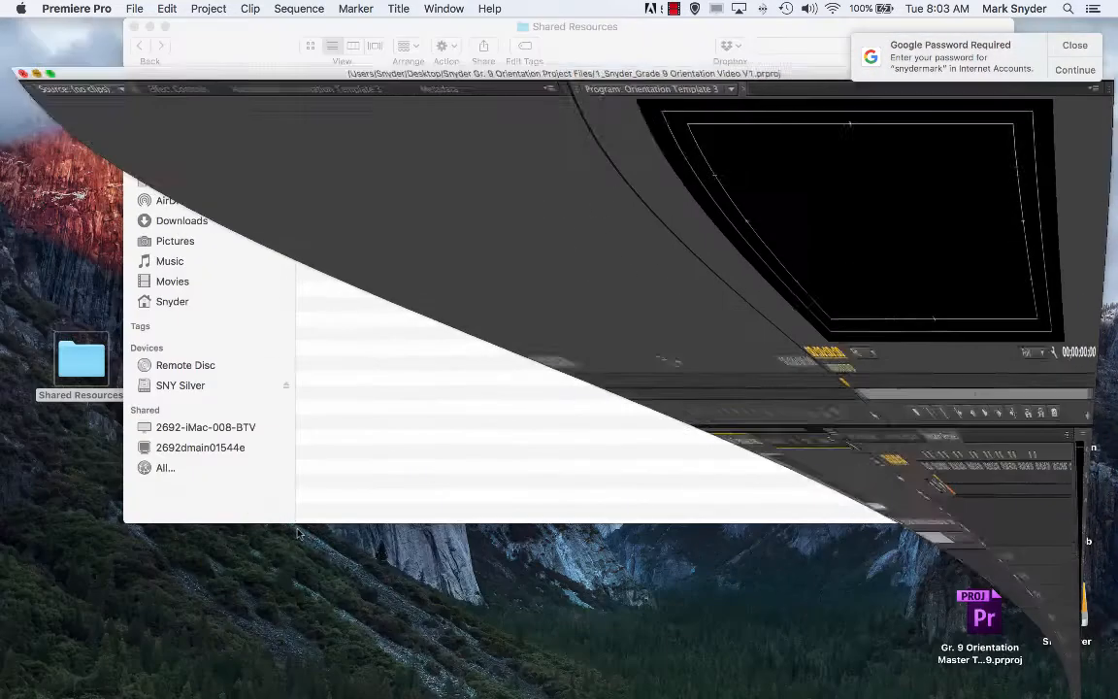
pyautogui.click(1075, 45)
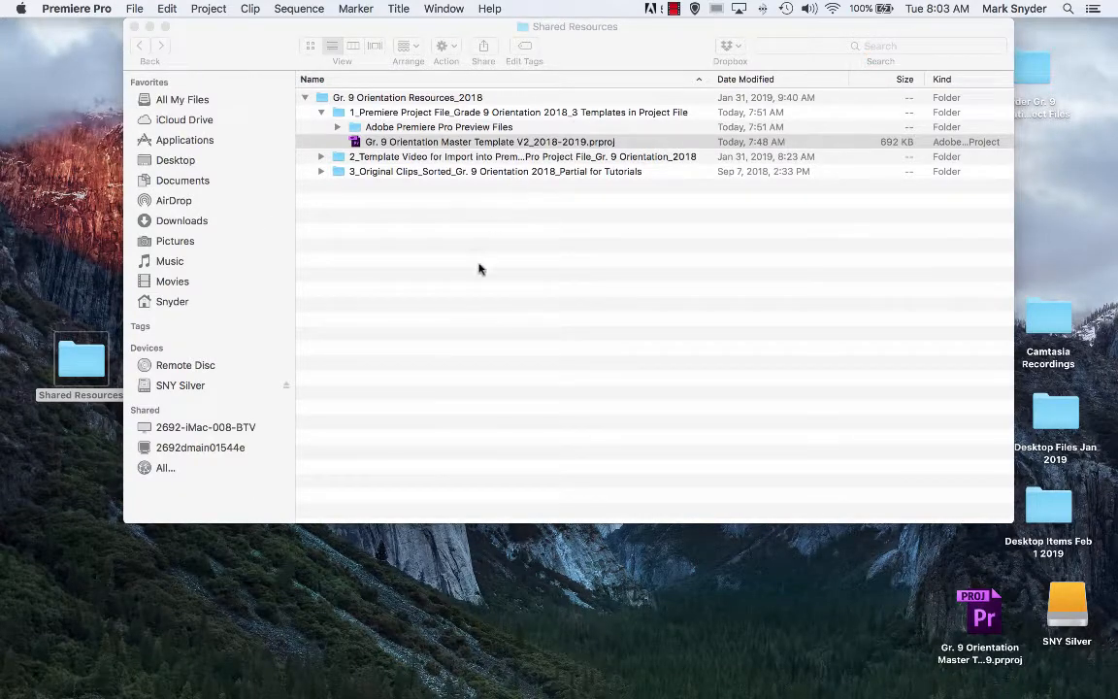
pyautogui.click(479, 269)
pyautogui.click(307, 111)
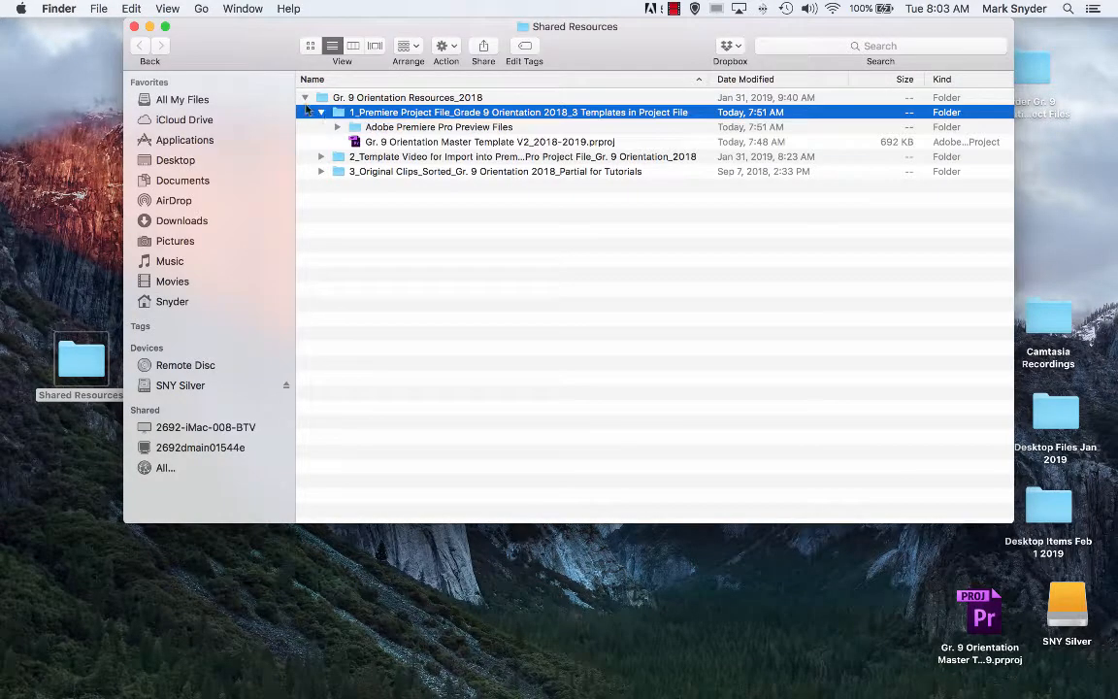
# Reopen the Shared Resources folder, collapse the project file folder and look through the videos in the 2_Template Video for Import folder
pyautogui.click(134, 27)
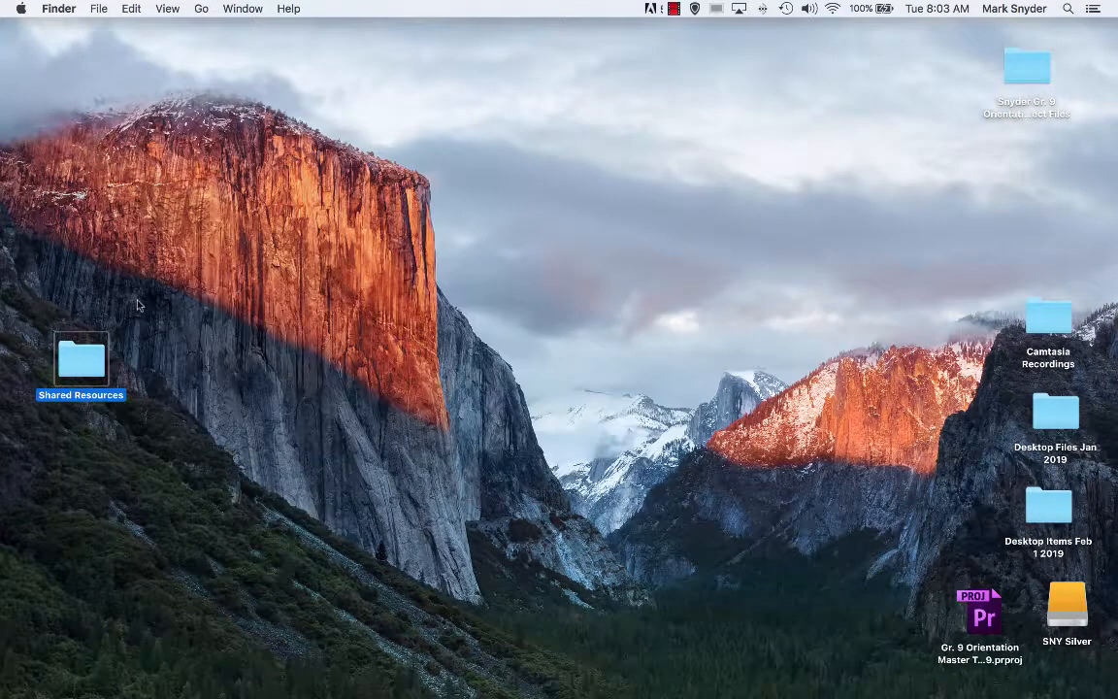
pyautogui.doubleClick(84, 355)
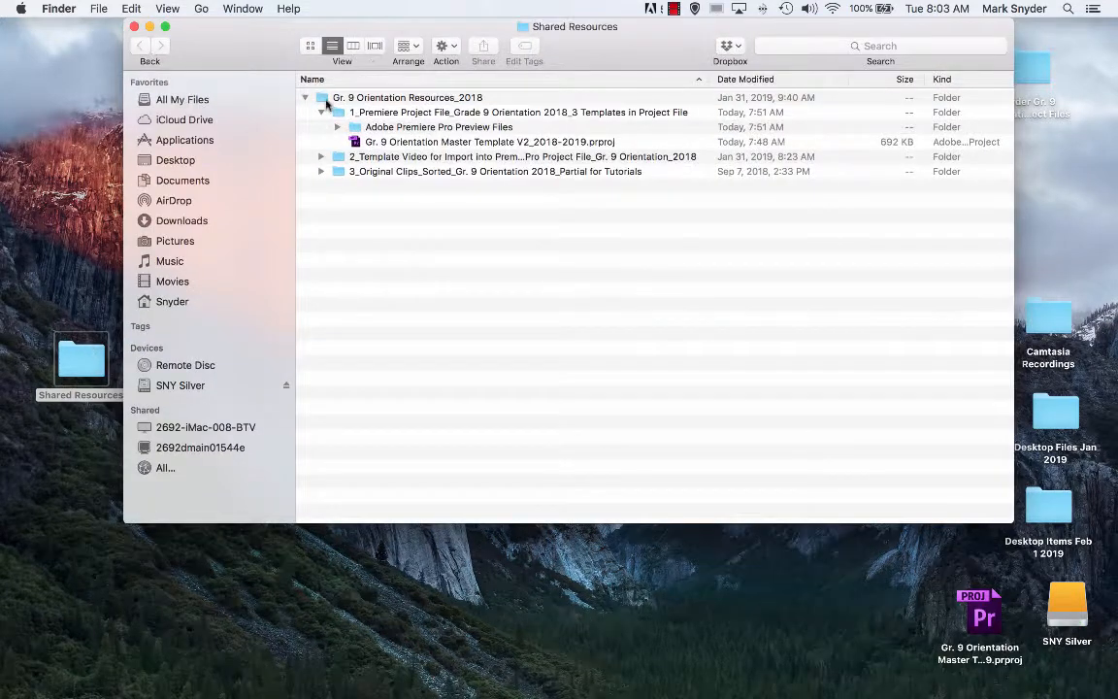
pyautogui.click(322, 113)
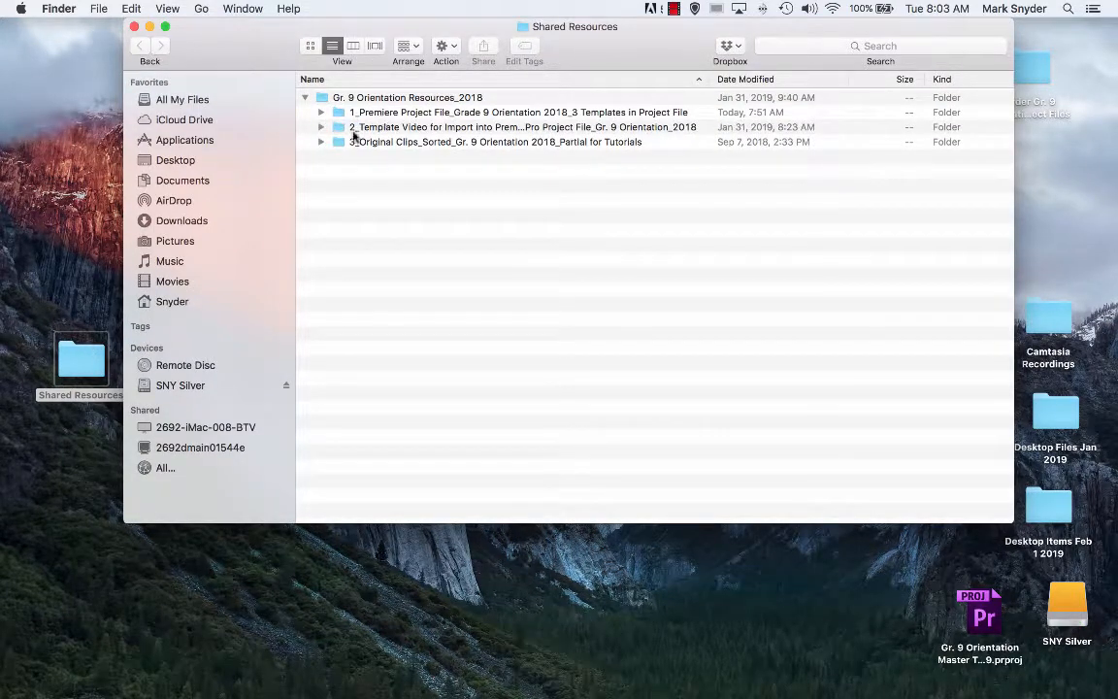
pyautogui.click(347, 130)
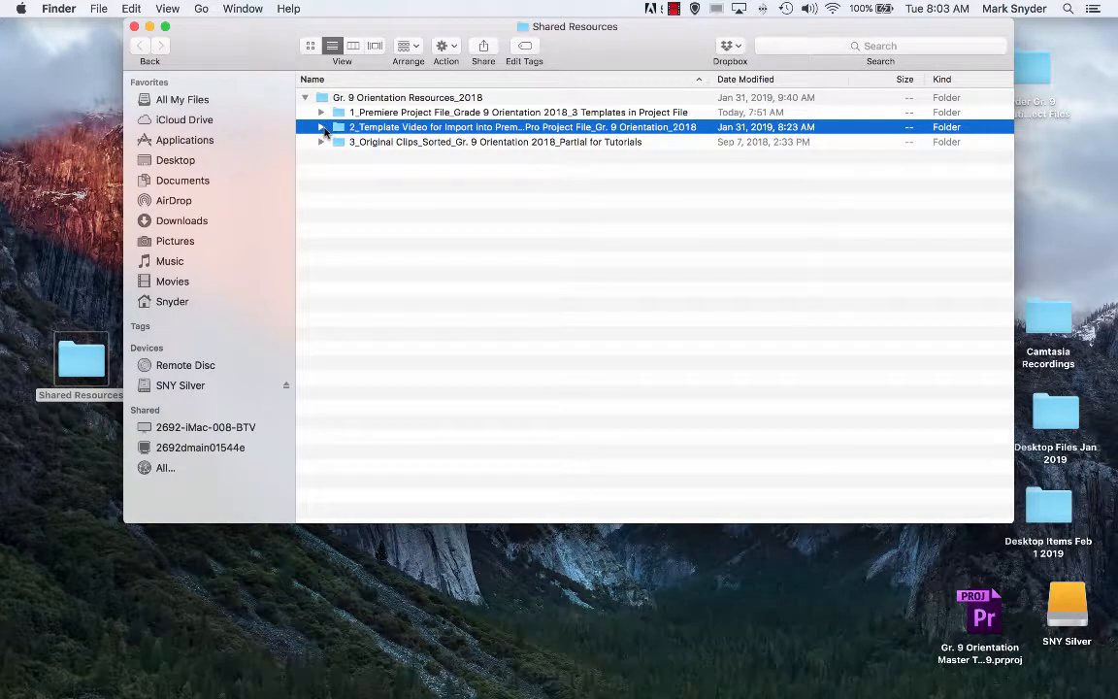
pyautogui.click(322, 127)
pyautogui.click(393, 143)
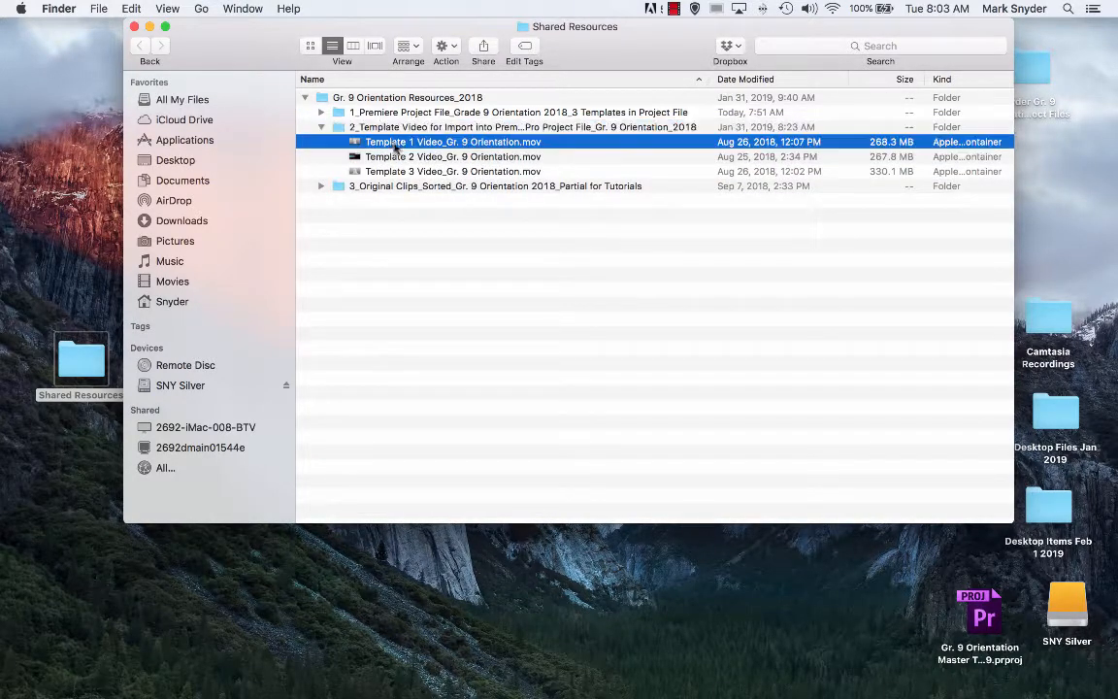
pyautogui.click(393, 157)
pyautogui.click(396, 172)
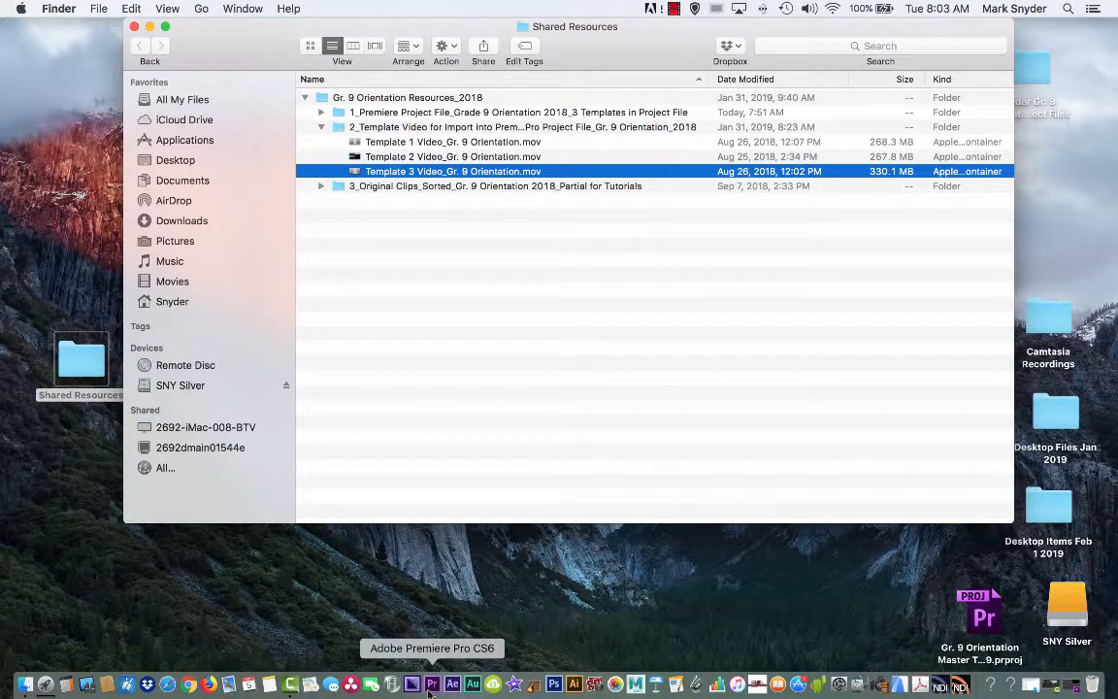
# Switch to Adobe Premiere Pro CS6 and reopen the Template Videos bin from the project's top level
pyautogui.click(435, 685)
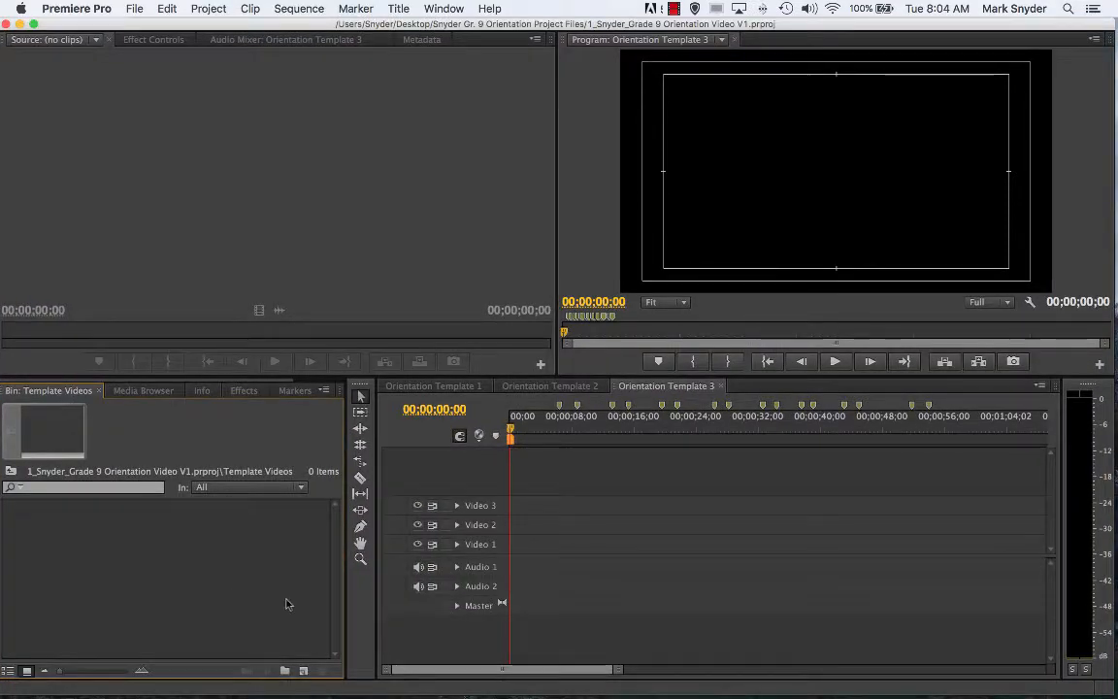
pyautogui.click(11, 472)
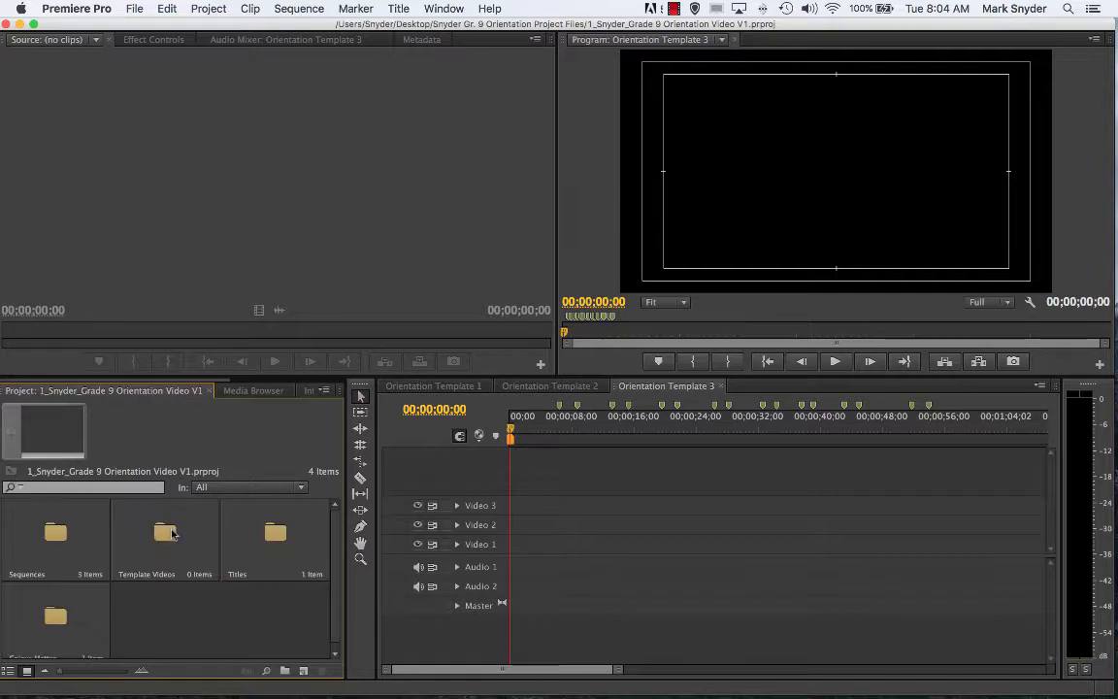
pyautogui.doubleClick(165, 532)
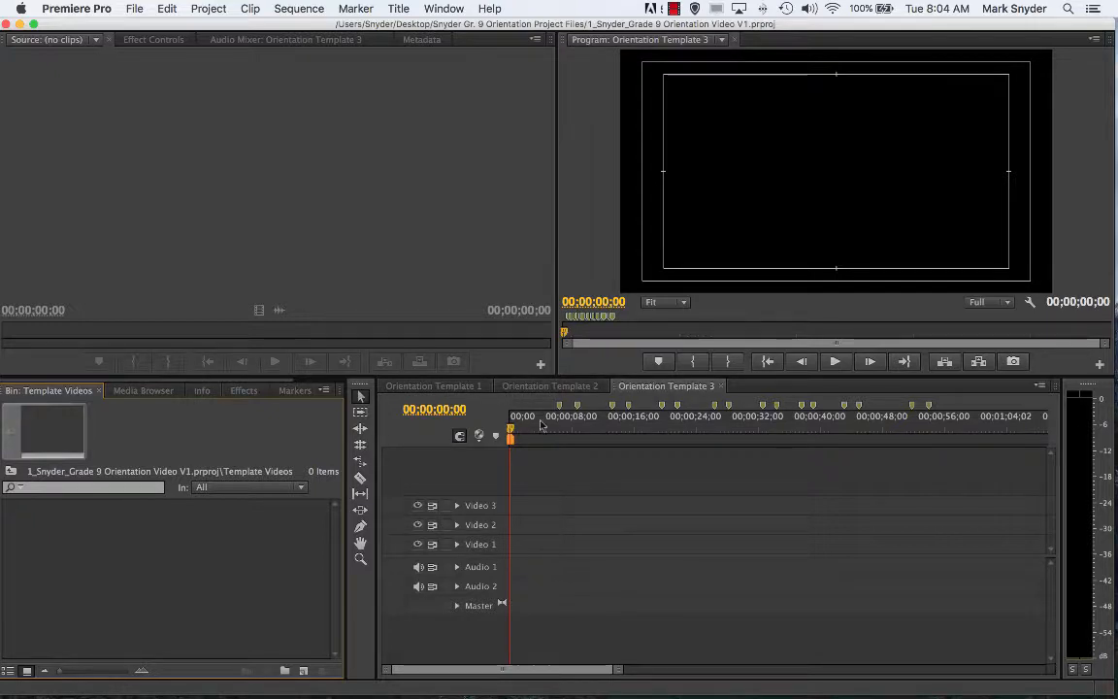
# Start importing into the Template Videos bin and browse from the Desktop through Shared Resources and Gr. 9 Orientation Resources_2018 to the 2_Template Video folder
pyautogui.rightClick(179, 566)
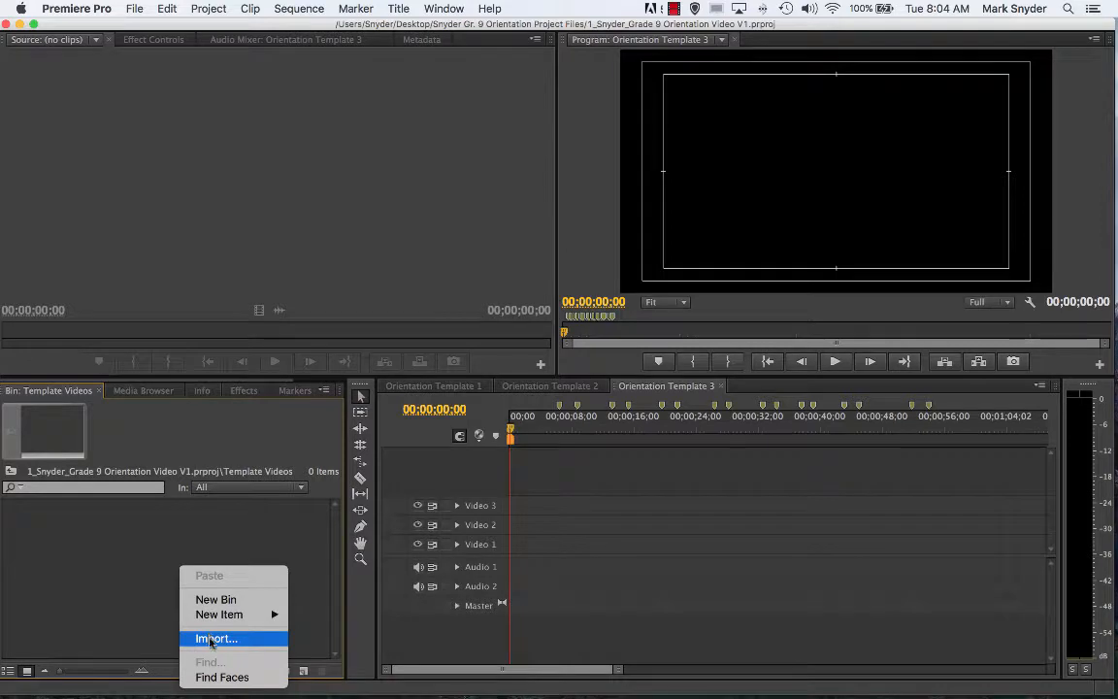
pyautogui.click(23, 556)
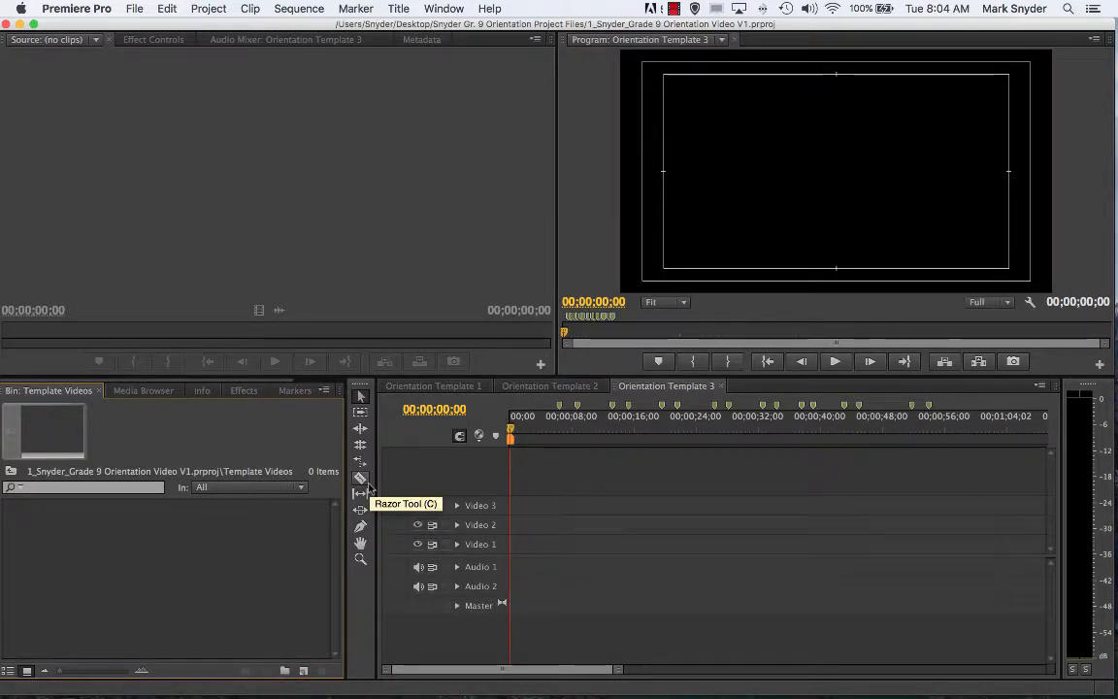
pyautogui.press('super+i')
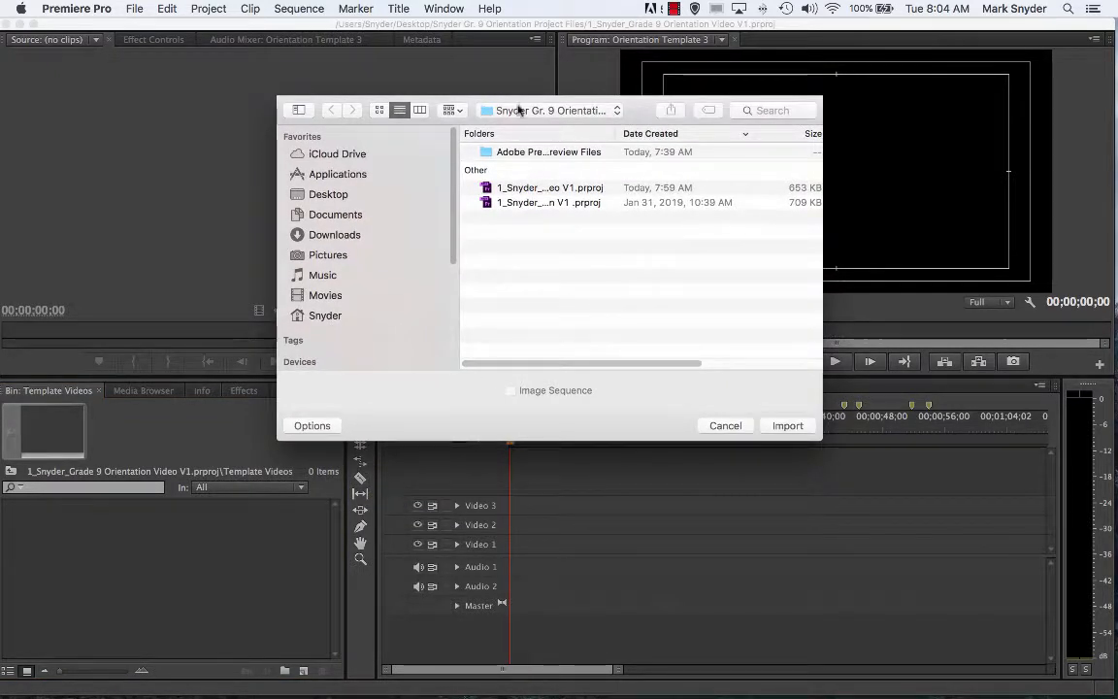
pyautogui.click(338, 196)
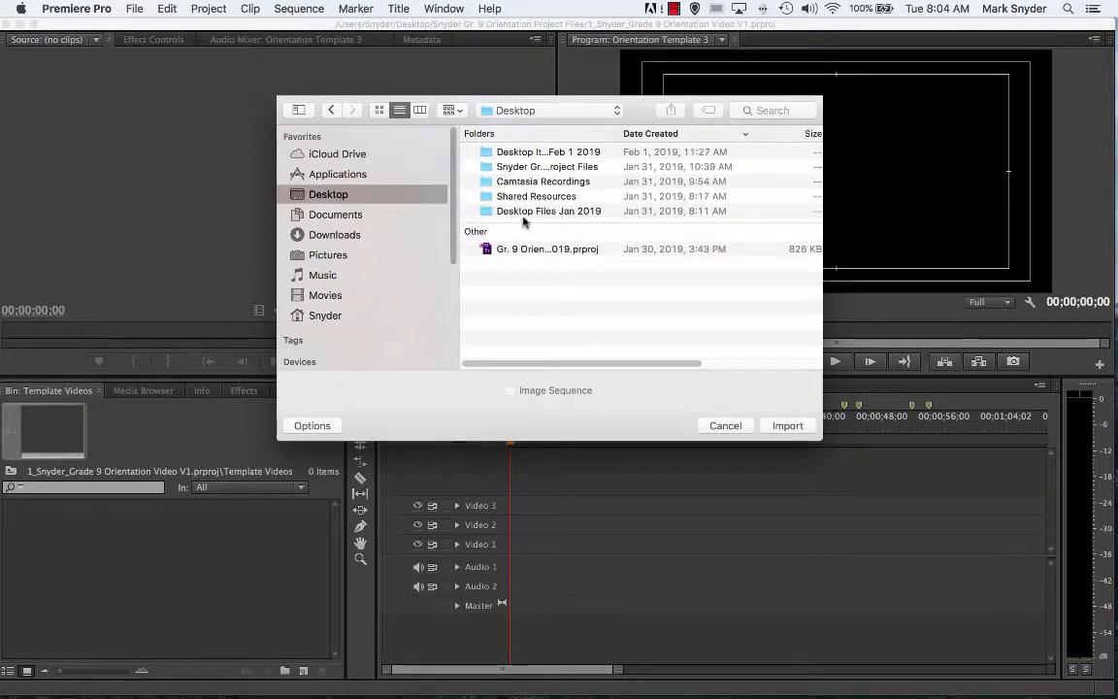
pyautogui.doubleClick(511, 179)
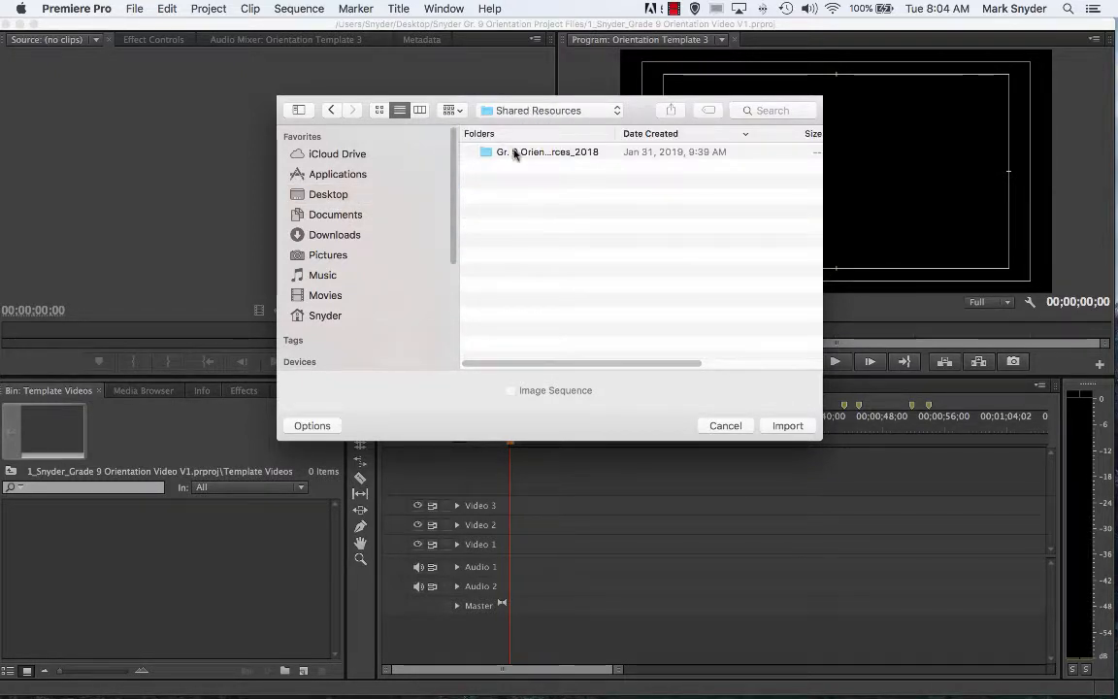
pyautogui.doubleClick(497, 153)
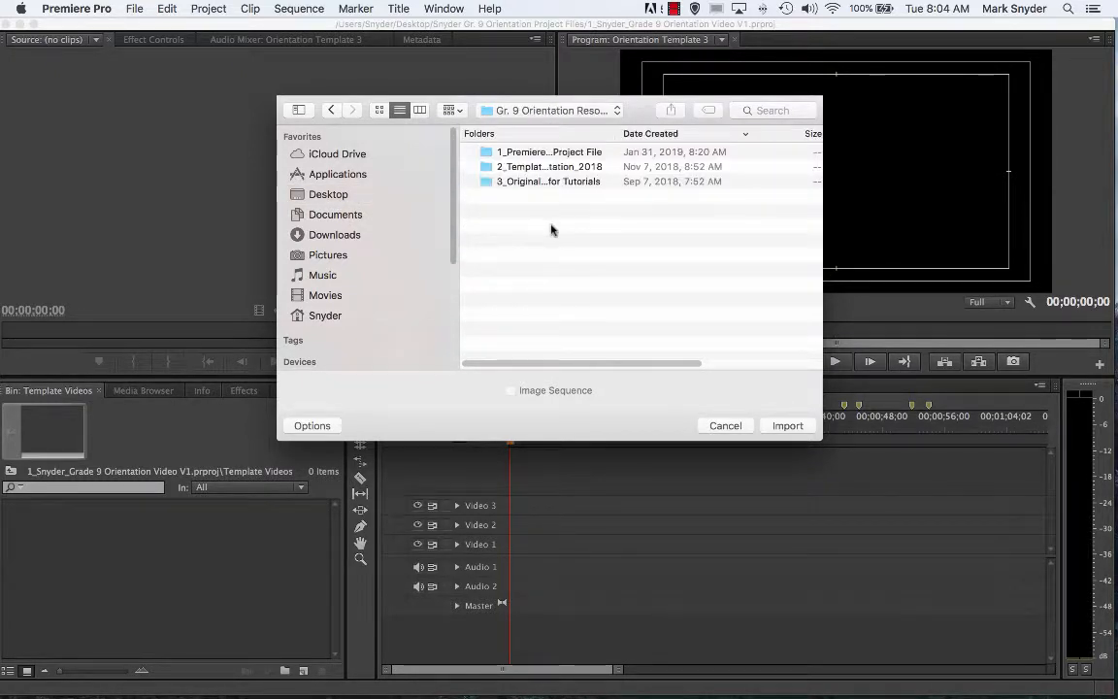
pyautogui.doubleClick(506, 167)
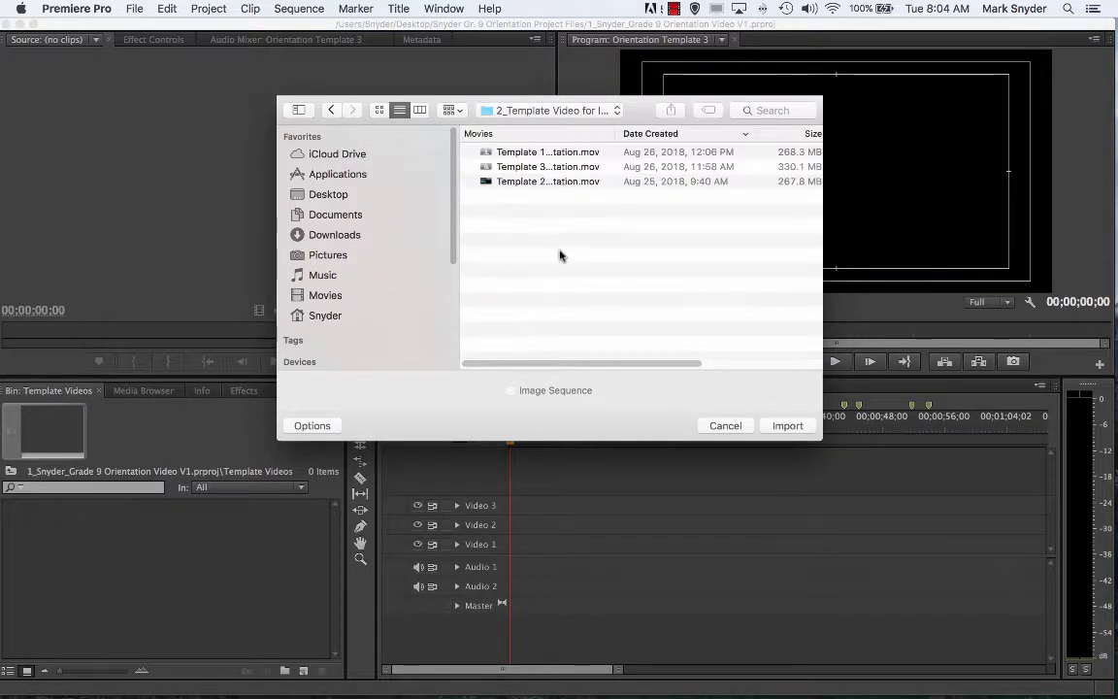
pyautogui.click(535, 153)
pyautogui.click(585, 219)
pyautogui.moveTo(616, 250); pyautogui.dragTo(507, 120)
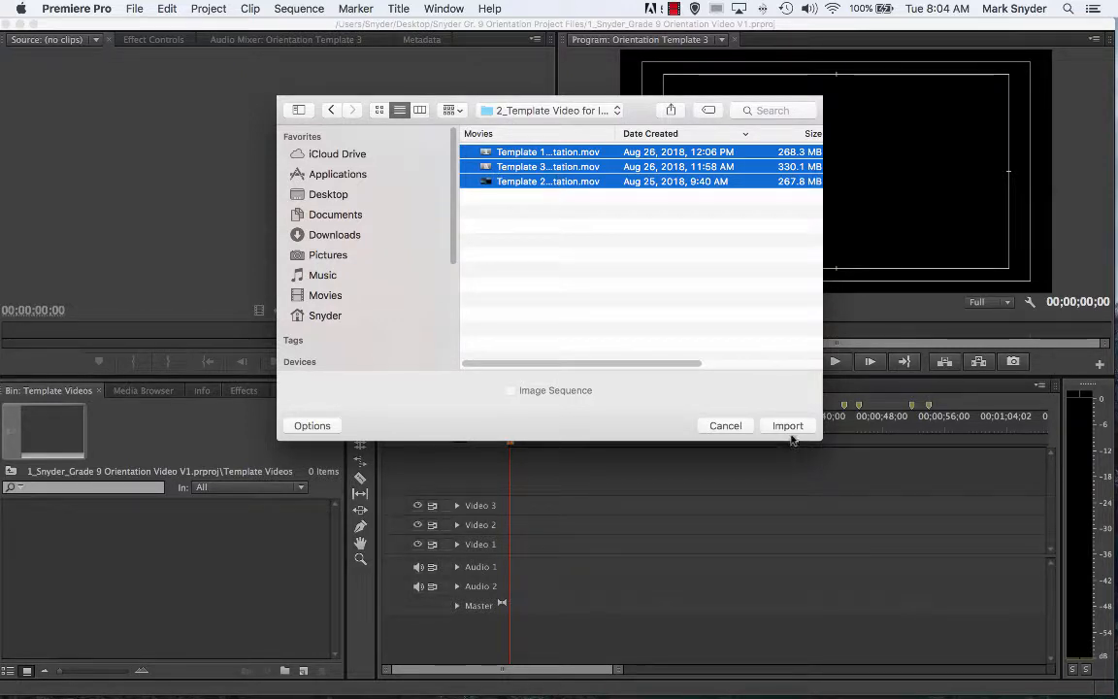
pyautogui.click(728, 427)
pyautogui.rightClick(132, 567)
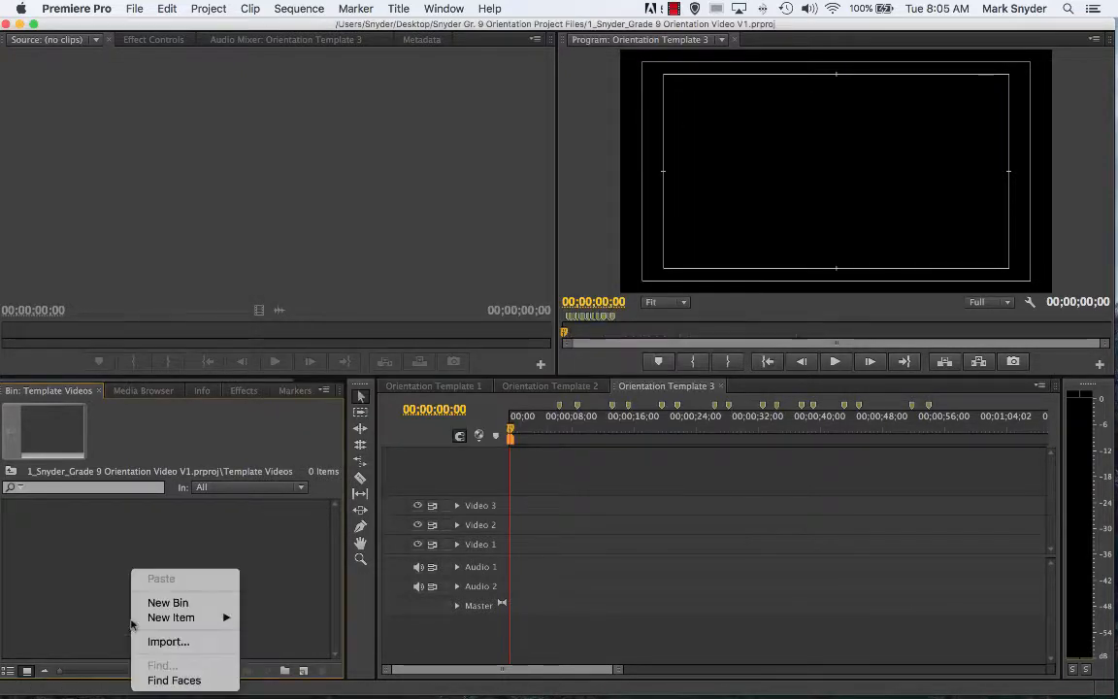
pyautogui.click(160, 642)
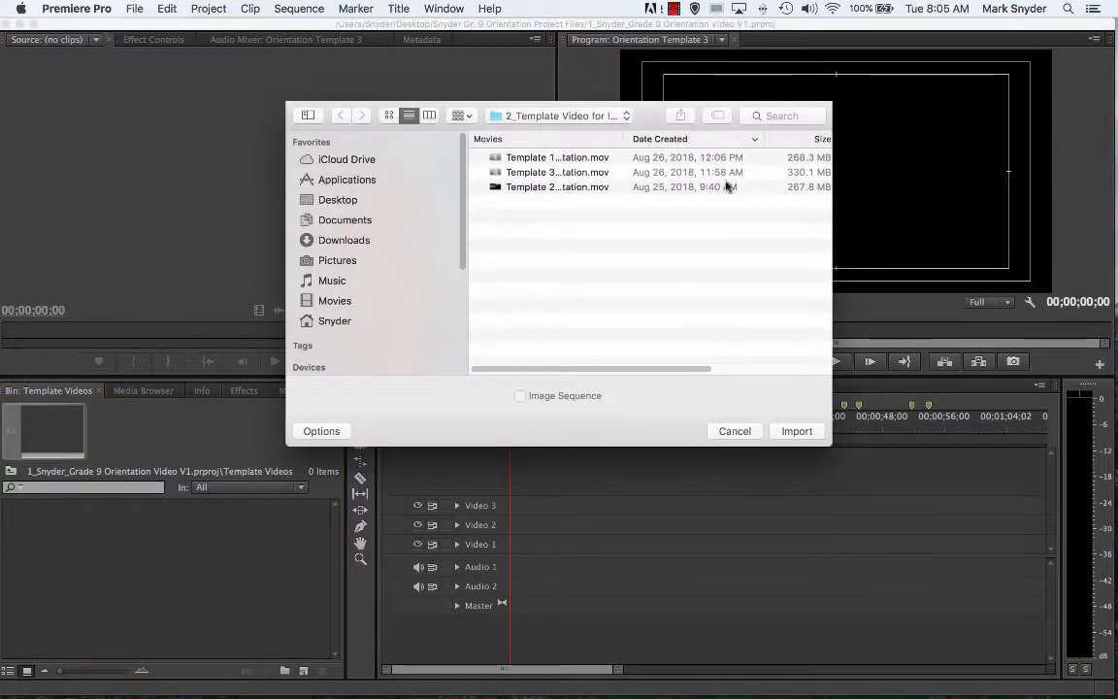
pyautogui.click(729, 428)
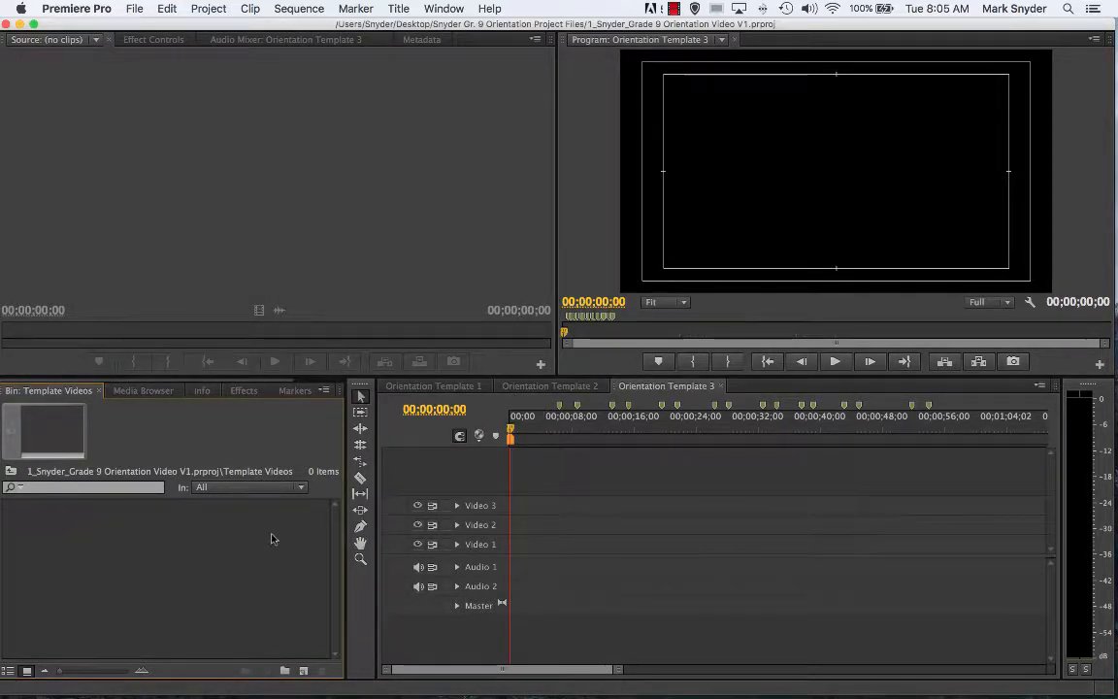
# Import all three template videos from the 2_Template Video folder into the Template Videos bin
pyautogui.doubleClick(272, 538)
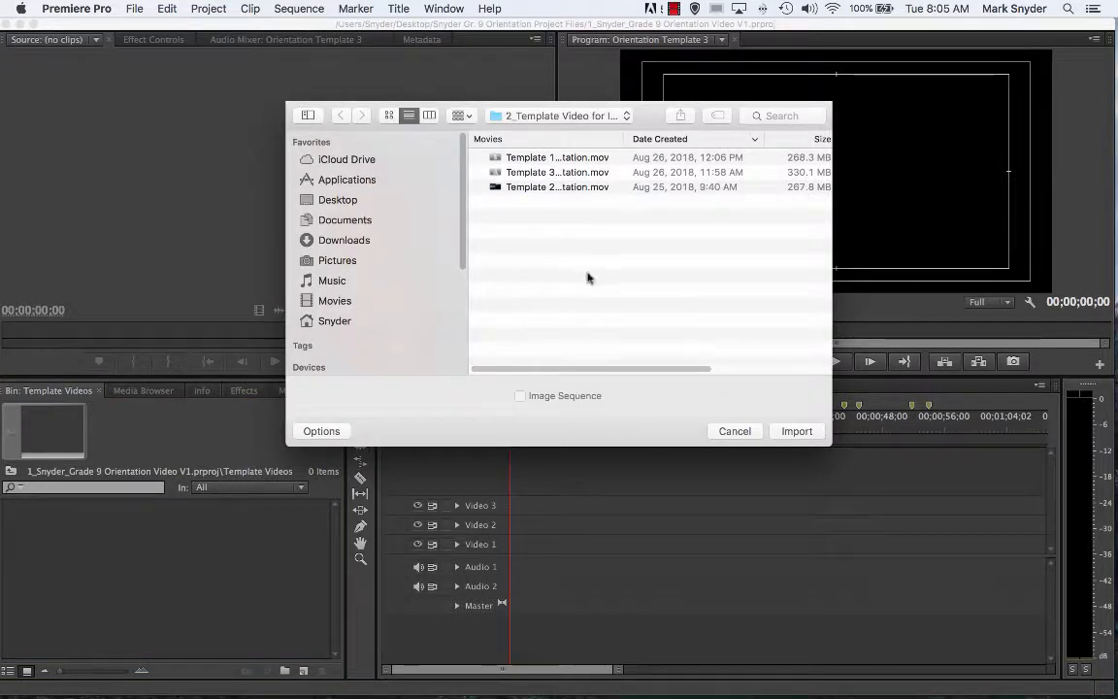
pyautogui.moveTo(589, 277); pyautogui.dragTo(525, 149)
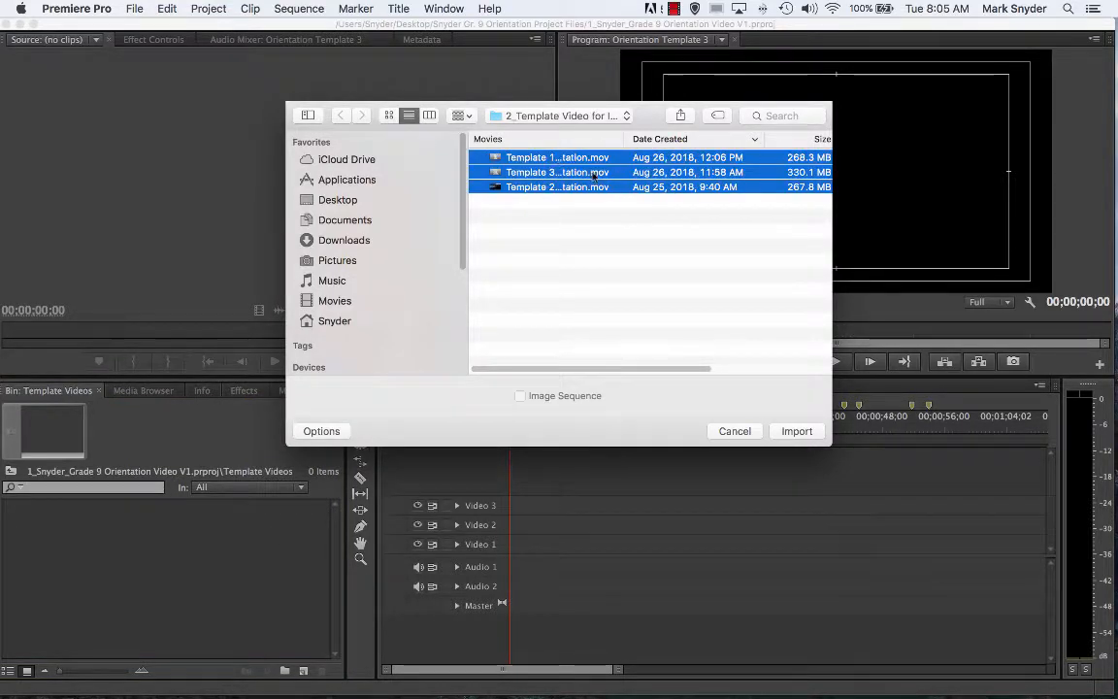
pyautogui.click(795, 430)
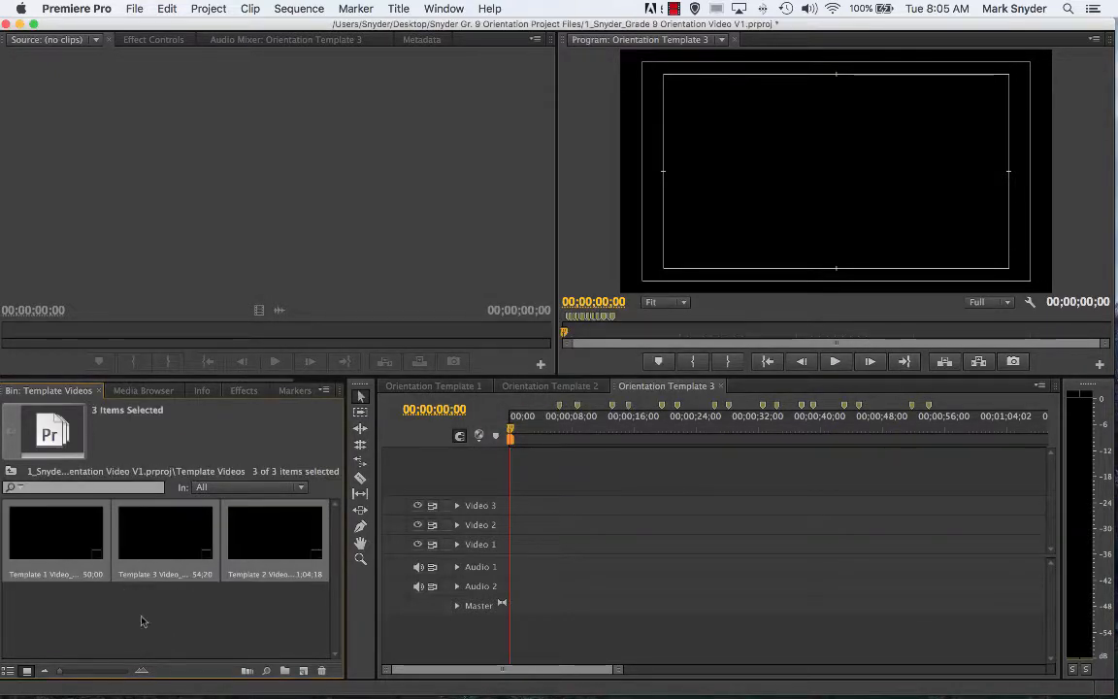
# Check the contents of the Sequences bin and return to the Template Videos bin
pyautogui.click(11, 471)
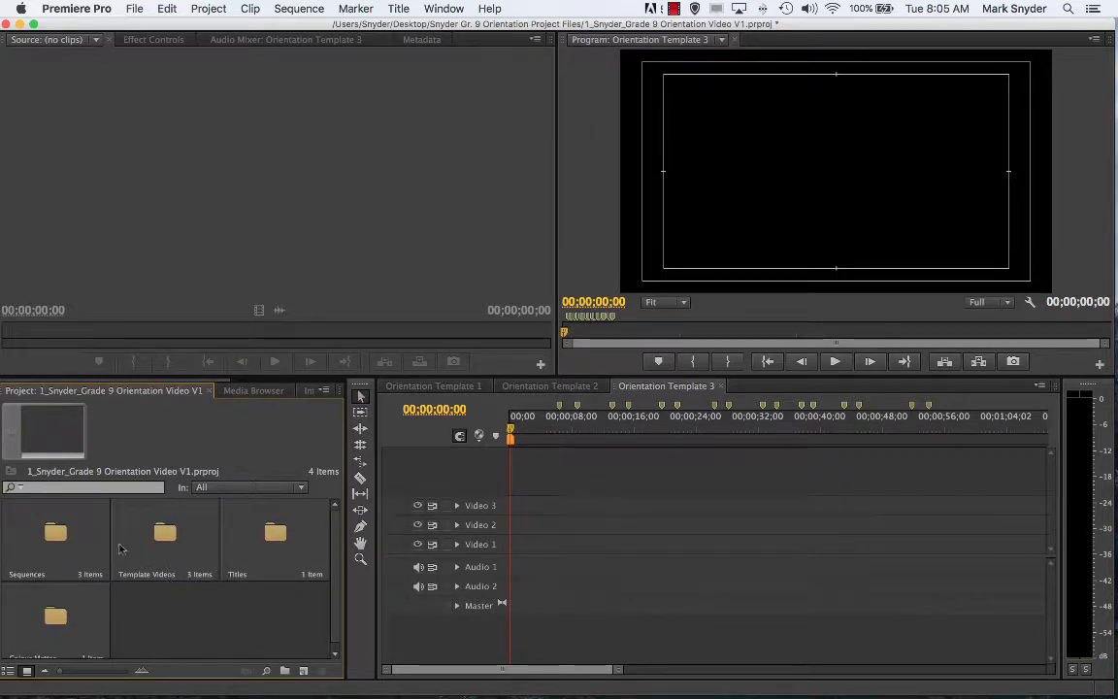
pyautogui.doubleClick(57, 534)
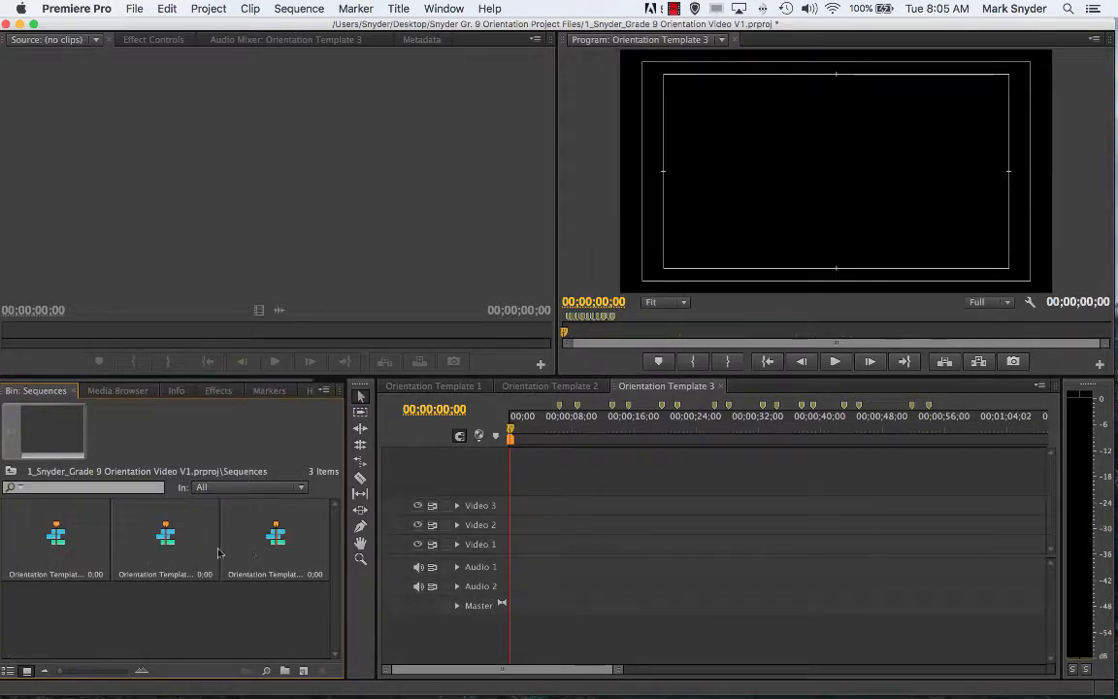
pyautogui.click(10, 472)
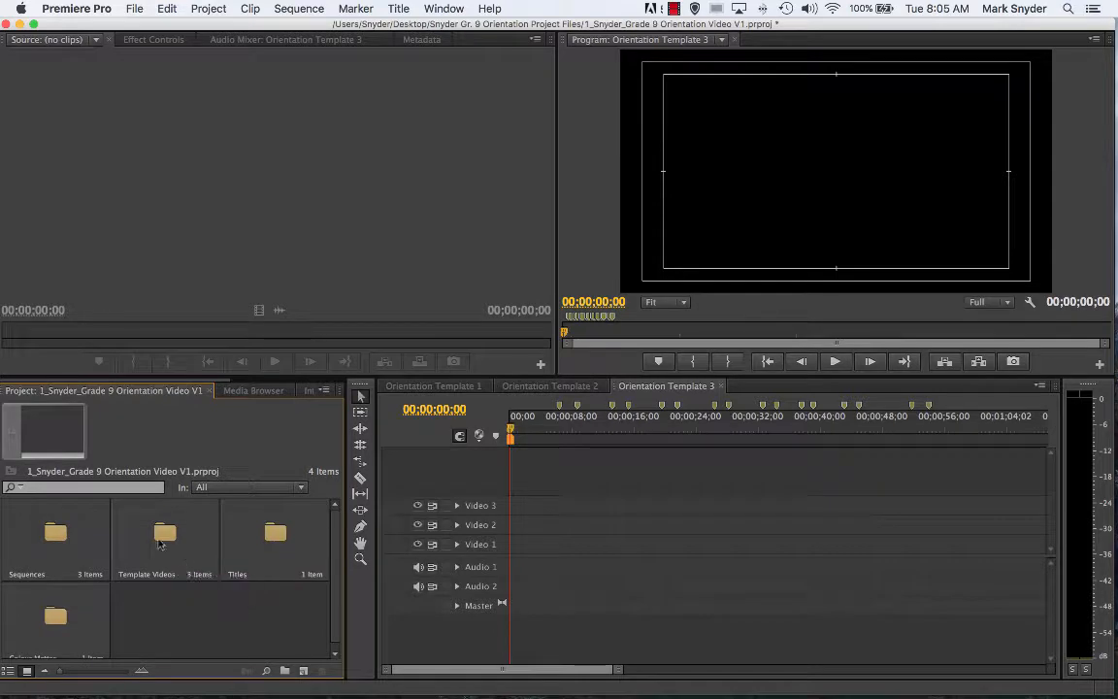
pyautogui.doubleClick(161, 541)
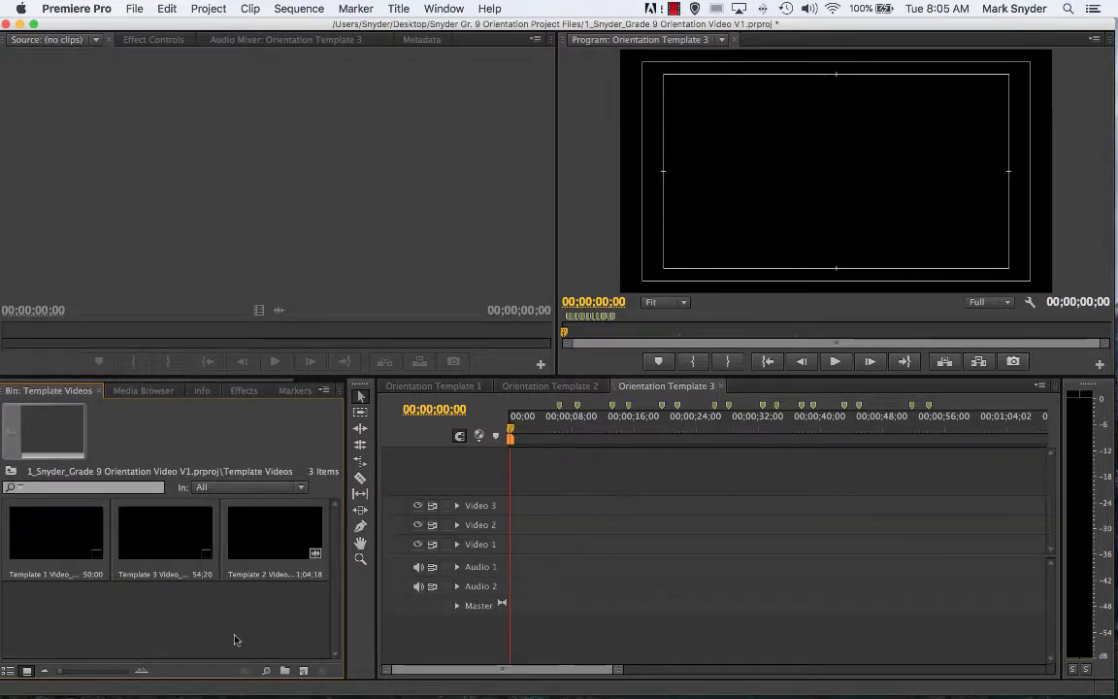
# Move Template 3 Video after Template 2 Video in the bin and review the details of each template clip
pyautogui.click(55, 540)
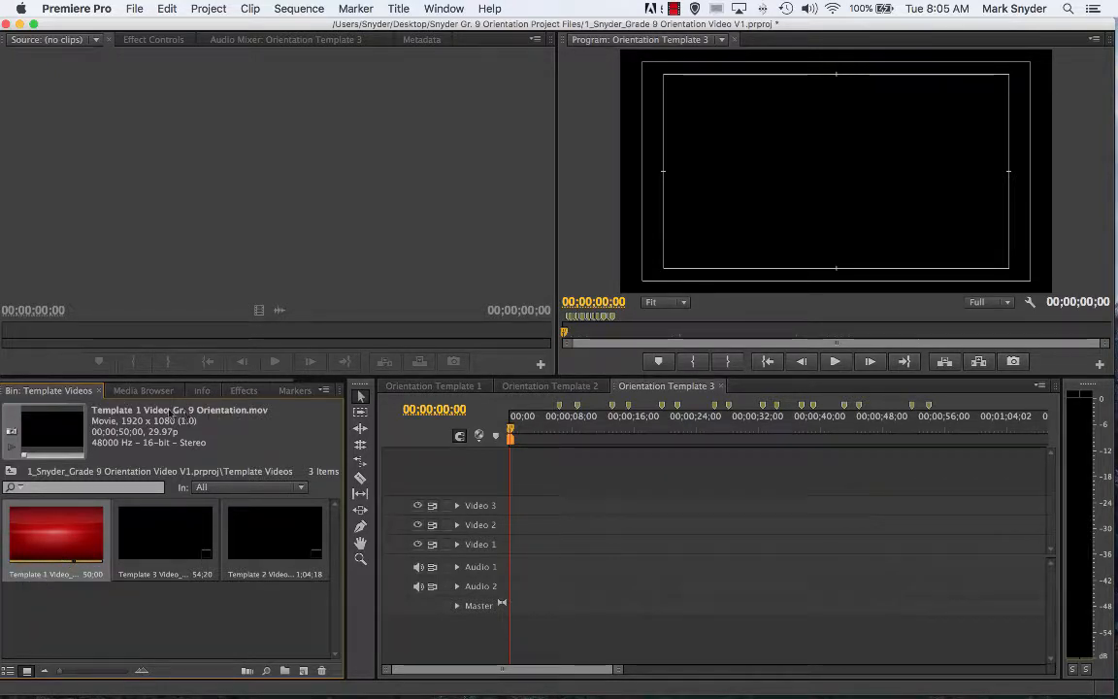
pyautogui.click(160, 532)
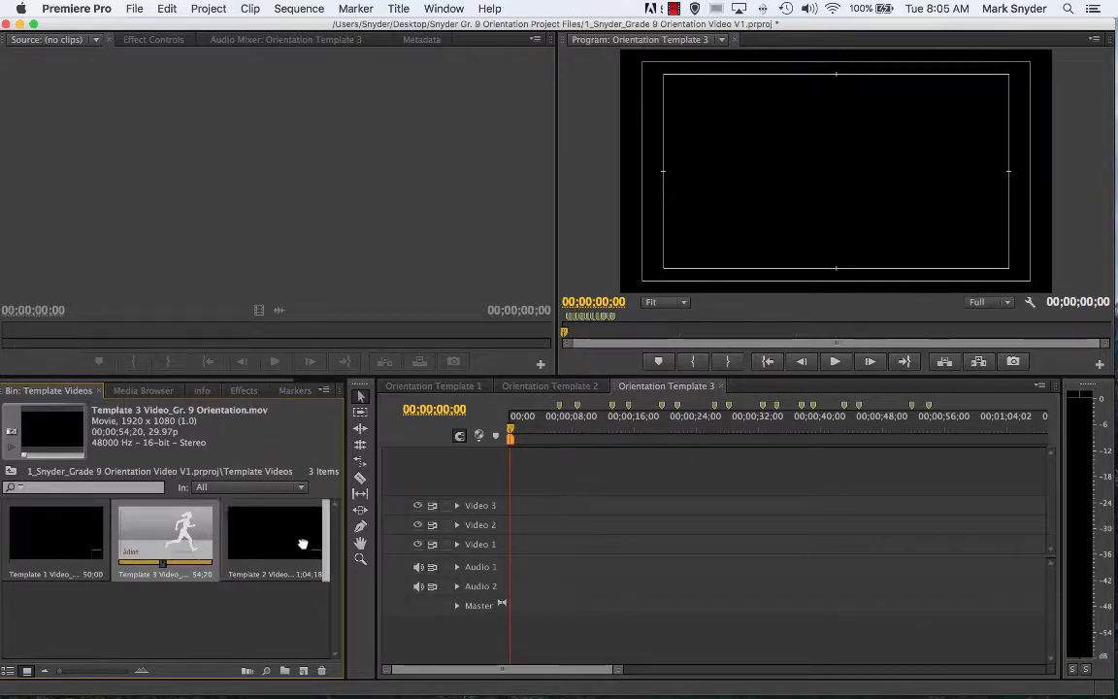
pyautogui.moveTo(307, 544); pyautogui.dragTo(310, 544)
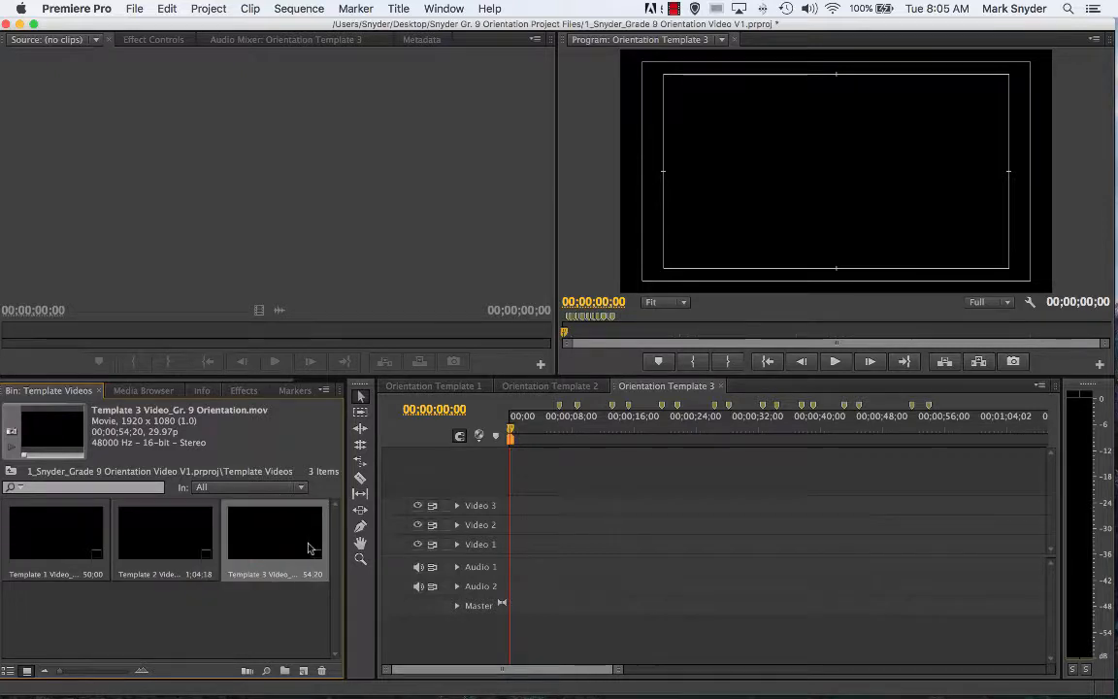
pyautogui.click(162, 538)
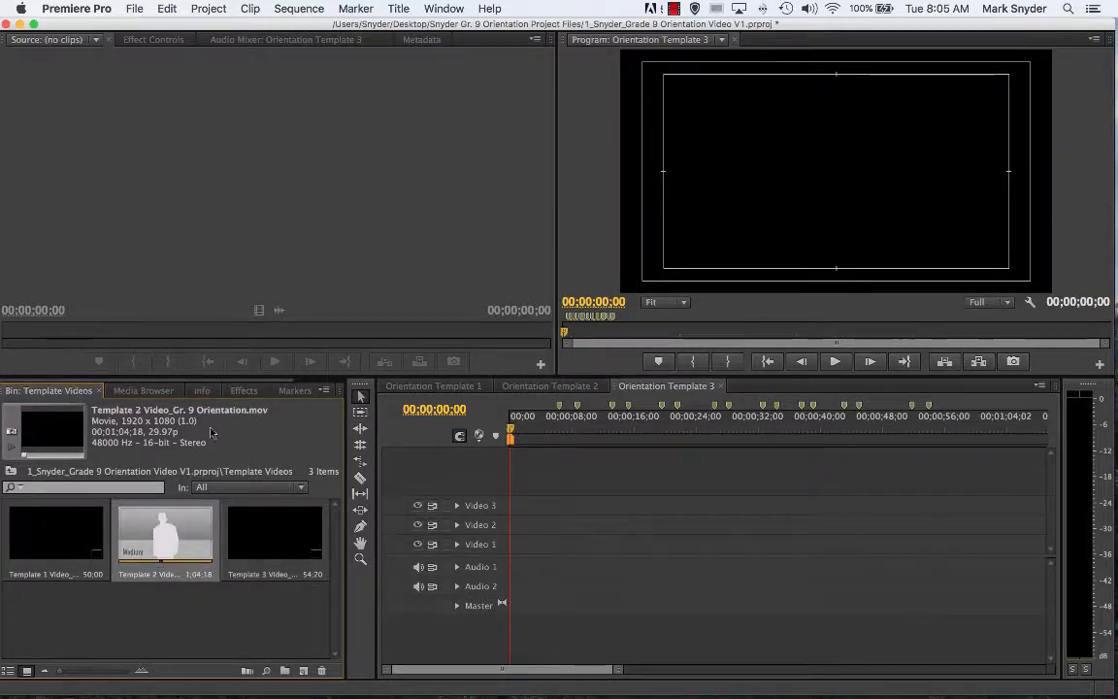
pyautogui.click(275, 537)
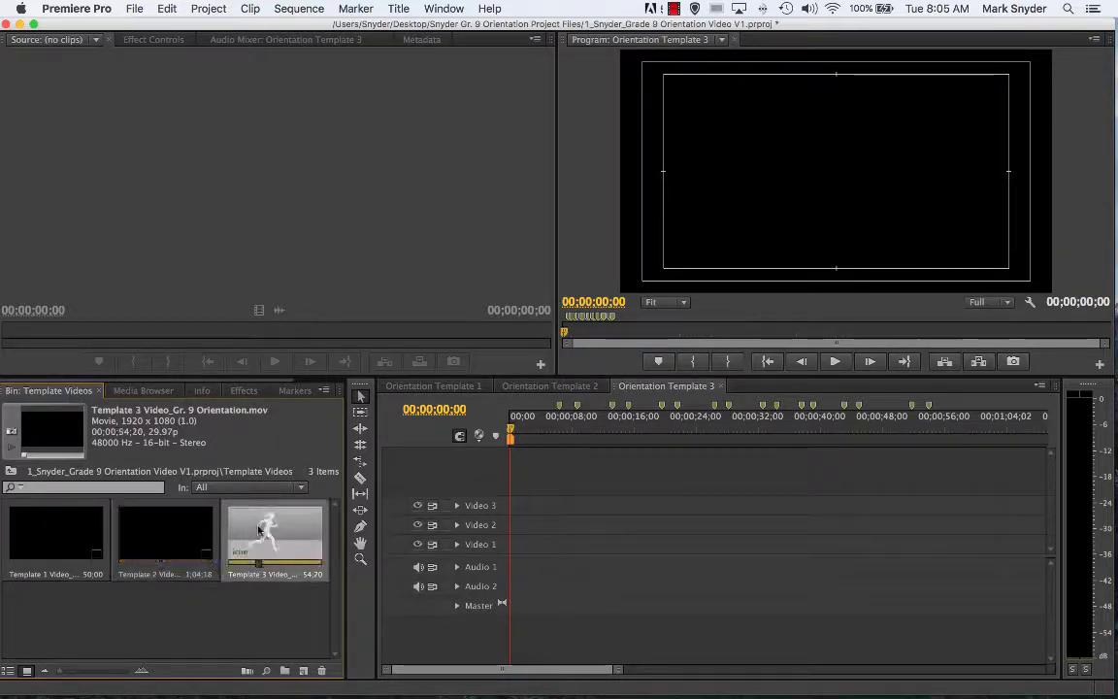
pyautogui.click(152, 629)
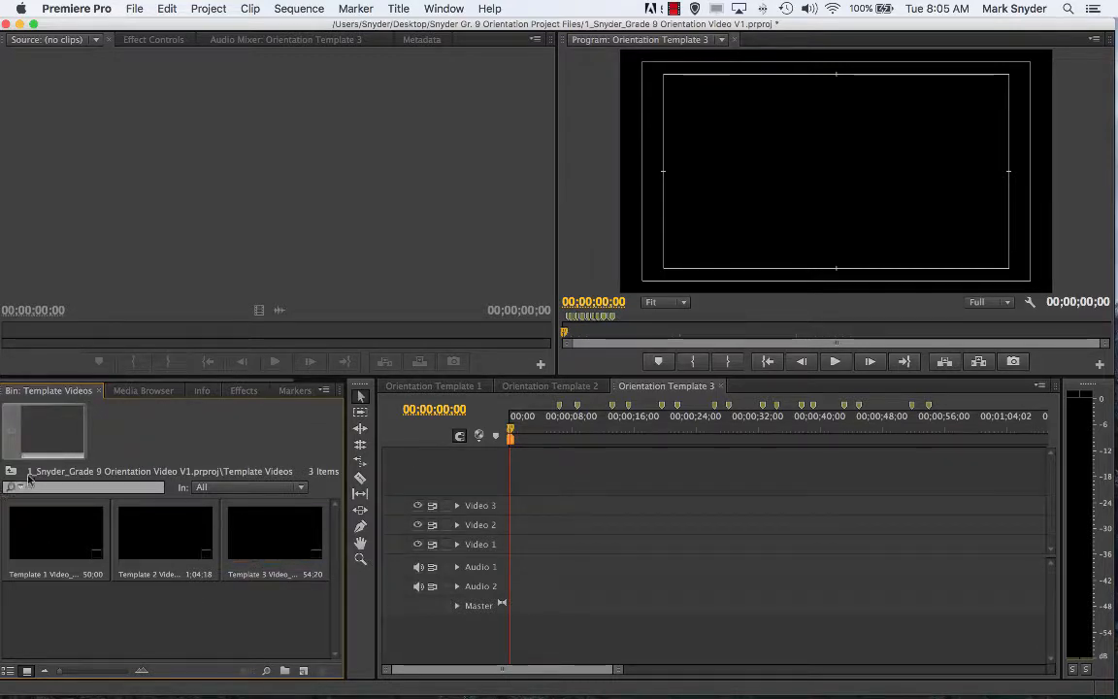
# Show the Orientation Template 1 sequence in the timeline and return from the Template Videos bin to the project's top level
pyautogui.click(456, 388)
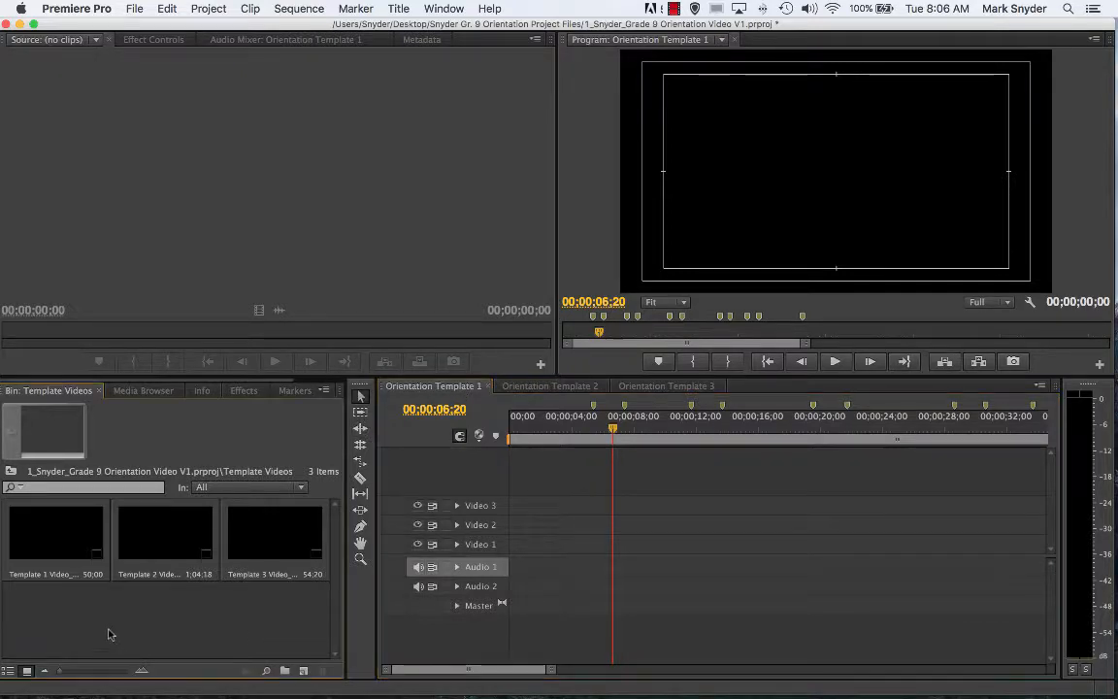
pyautogui.click(56, 533)
pyautogui.click(12, 471)
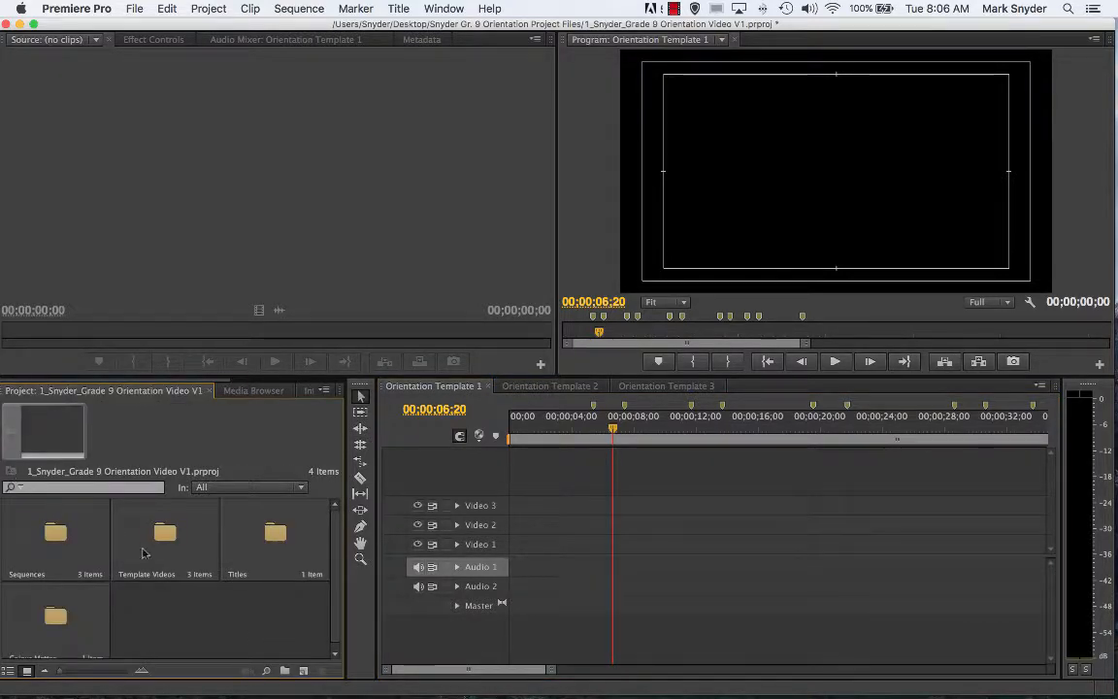
# Place the Template 1 Video clip from the Template Videos bin at the start of Orientation Template 1, on Video 1 and Audio 1
pyautogui.doubleClick(153, 536)
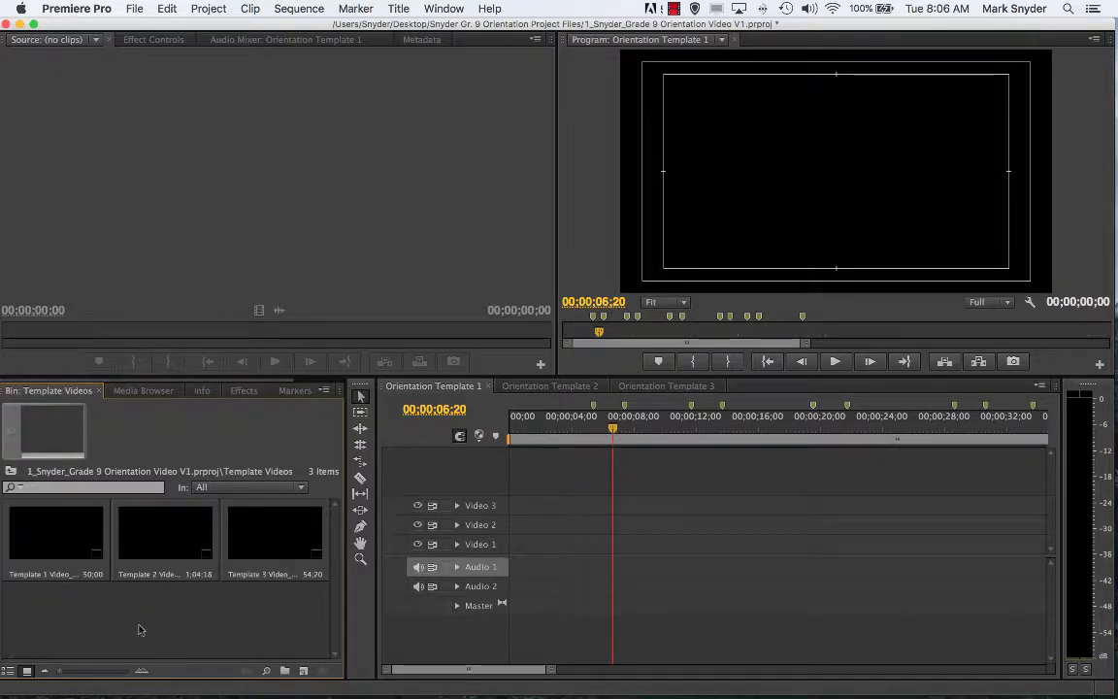
pyautogui.click(77, 511)
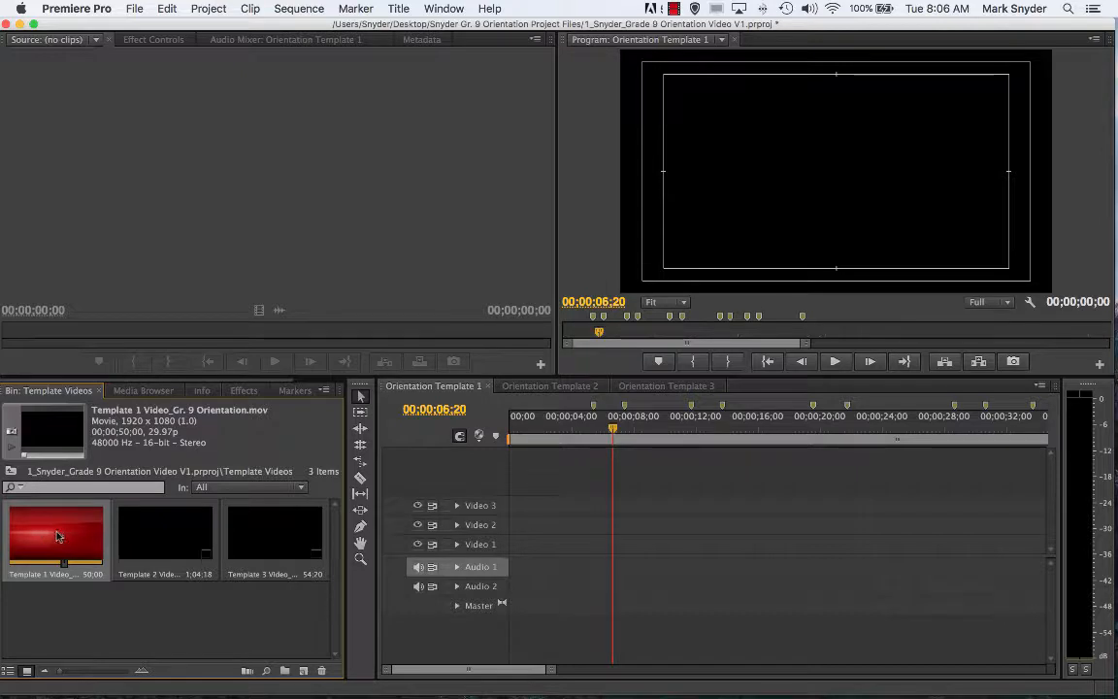
pyautogui.moveTo(48, 537); pyautogui.dragTo(454, 567)
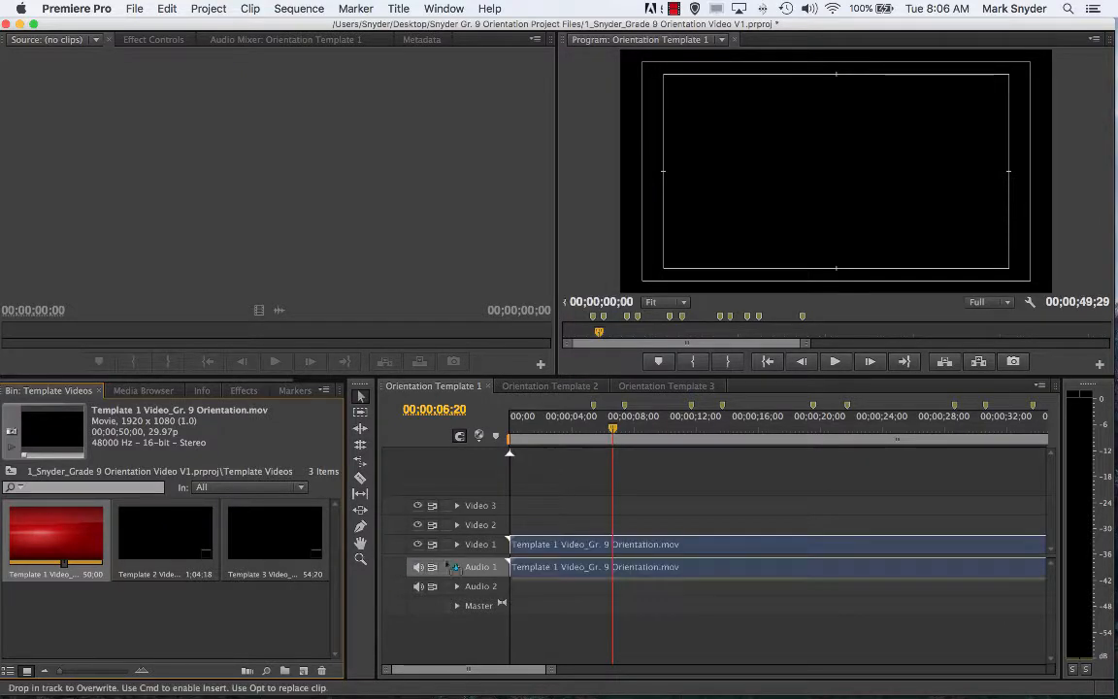
pyautogui.moveTo(536, 576)
pyautogui.mouseDown()
pyautogui.moveTo(641, 576)
pyautogui.moveTo(521, 586)
pyautogui.moveTo(554, 587)
pyautogui.moveTo(512, 577)
pyautogui.moveTo(520, 565)
pyautogui.mouseUp()
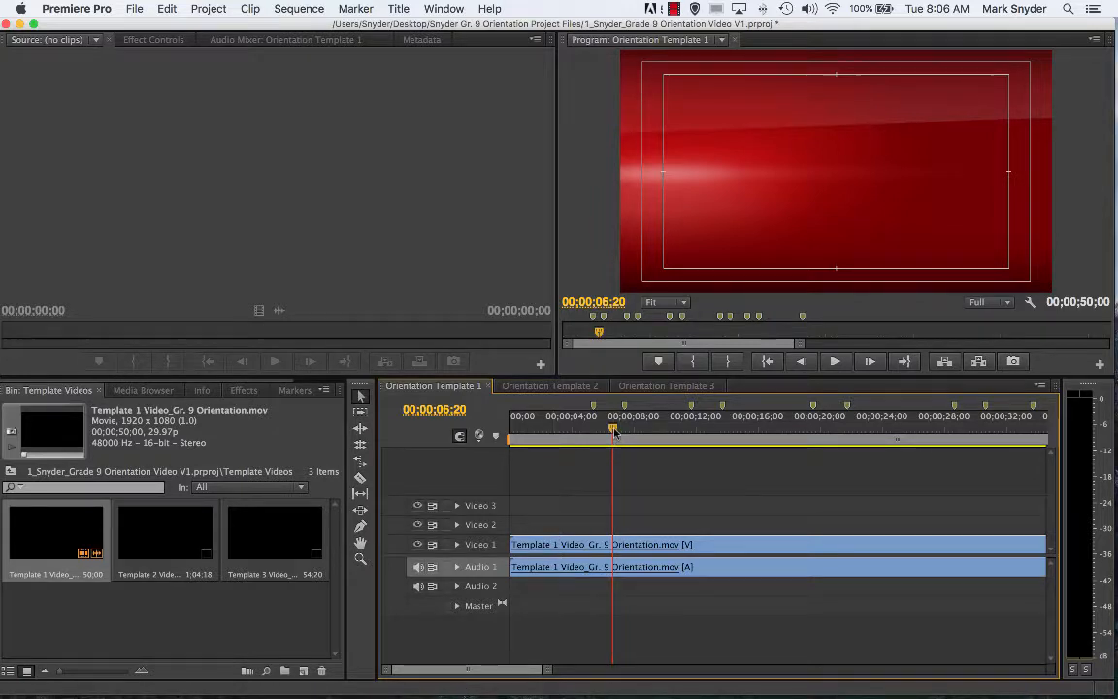
# Preview part of the Template 1 video, and expand and heighten the Video 1 and Audio 1 tracks in Orientation Template 1
pyautogui.moveTo(614, 429)
pyautogui.mouseDown()
pyautogui.moveTo(656, 439)
pyautogui.moveTo(629, 444)
pyautogui.mouseUp()
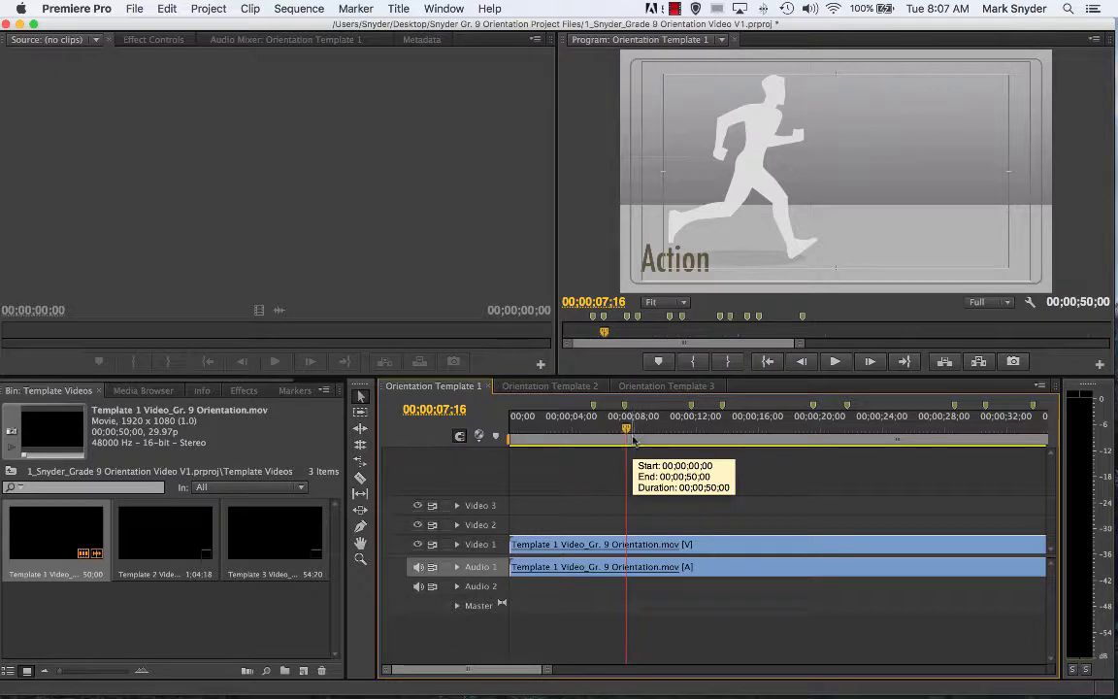
pyautogui.click(457, 546)
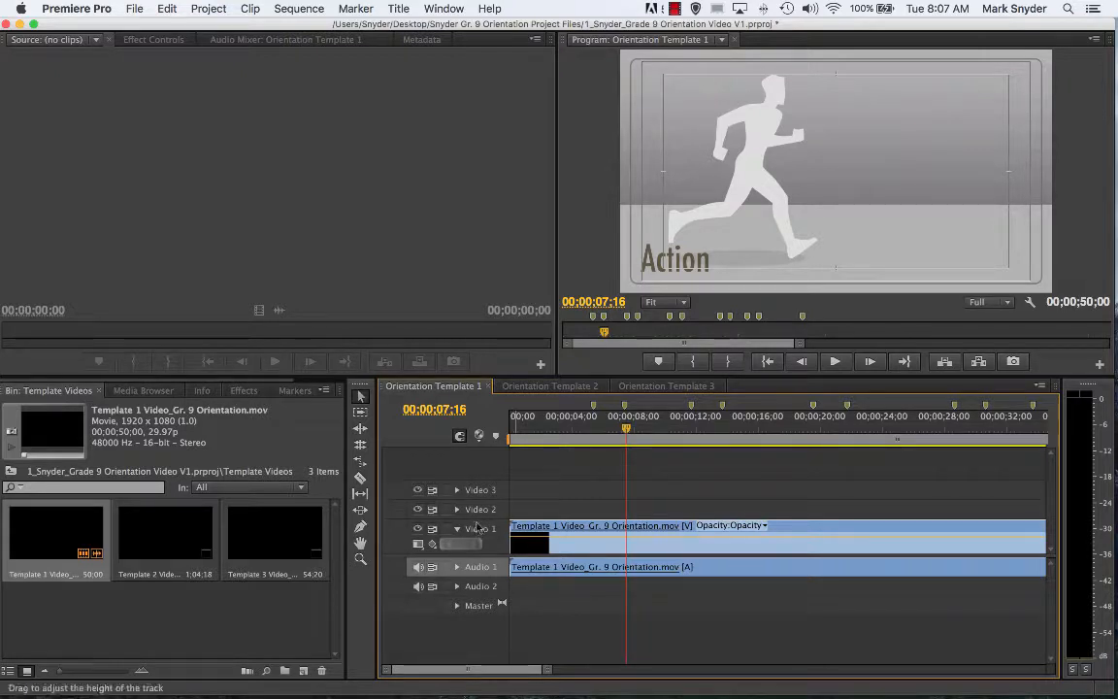
pyautogui.moveTo(476, 522); pyautogui.dragTo(477, 503)
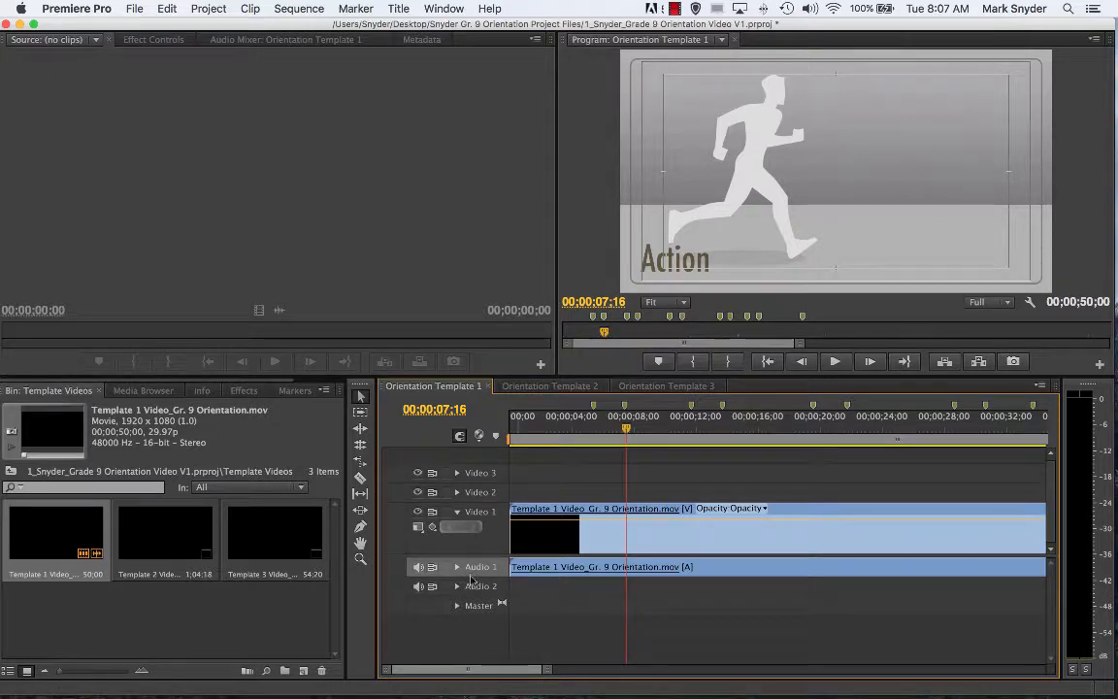
pyautogui.press('space')
pyautogui.press('space')
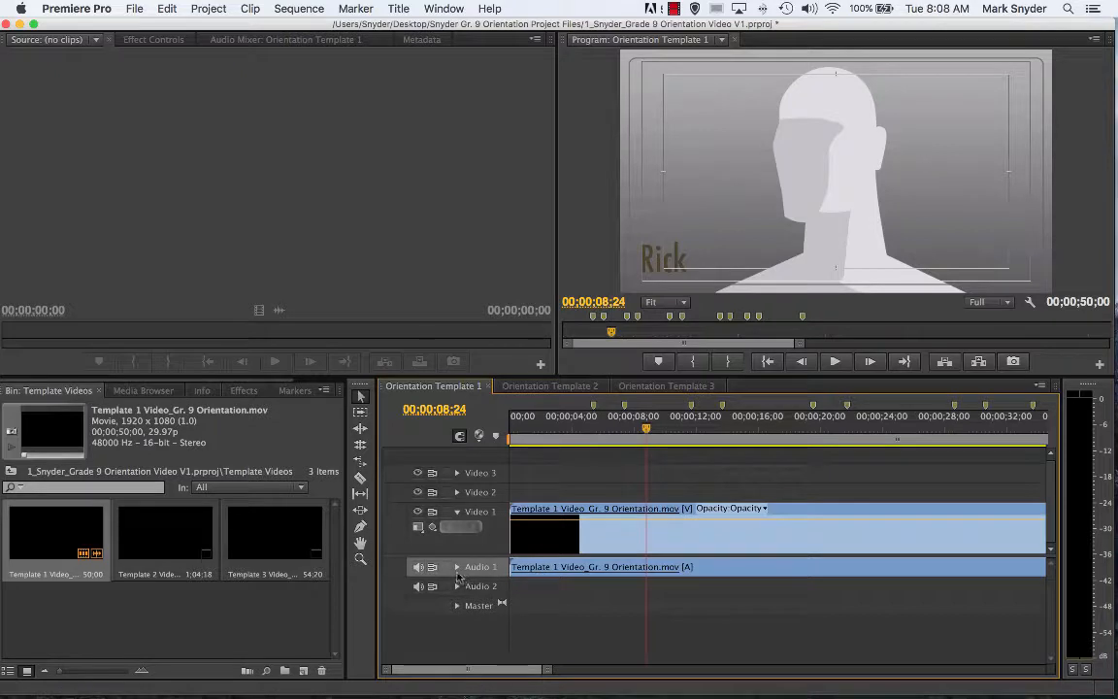
pyautogui.click(457, 567)
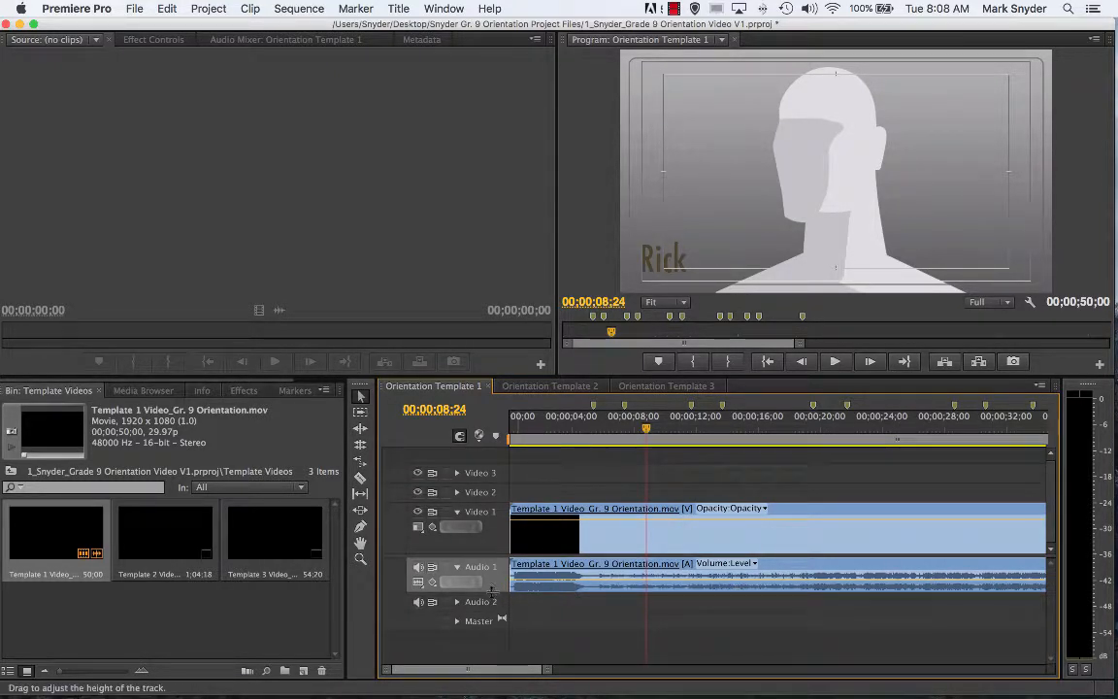
pyautogui.moveTo(491, 588); pyautogui.dragTo(492, 609)
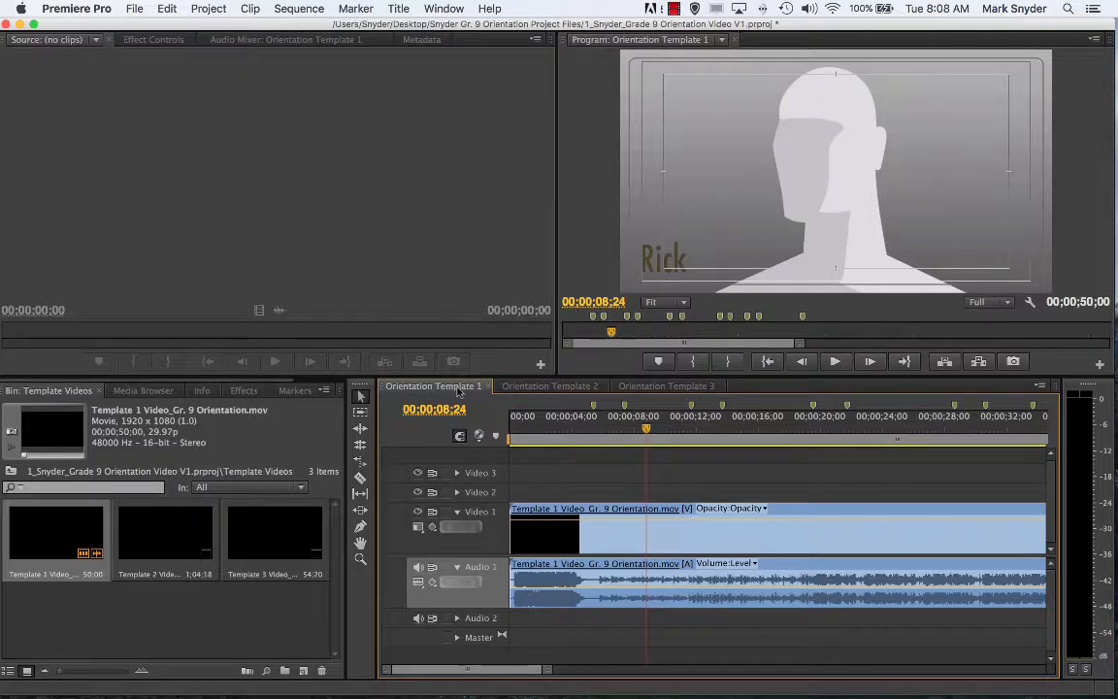
# Place the Template 2 Video clip at the start of the Orientation Template 2 sequence and return the playhead to 00;00;00;00
pyautogui.click(136, 623)
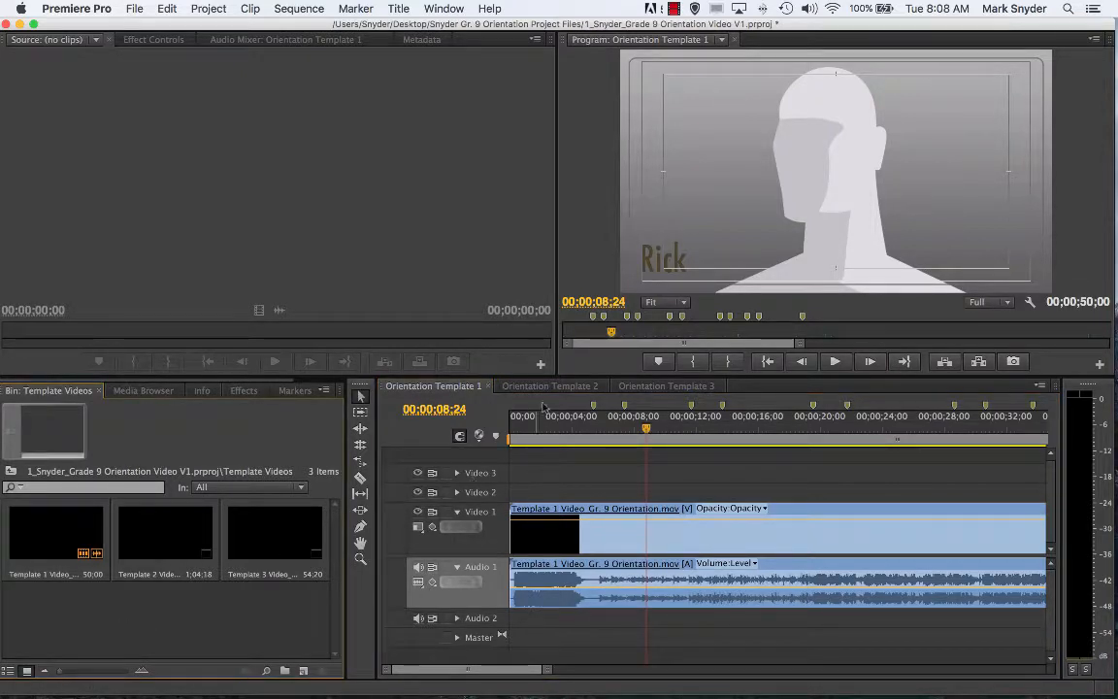
pyautogui.click(580, 387)
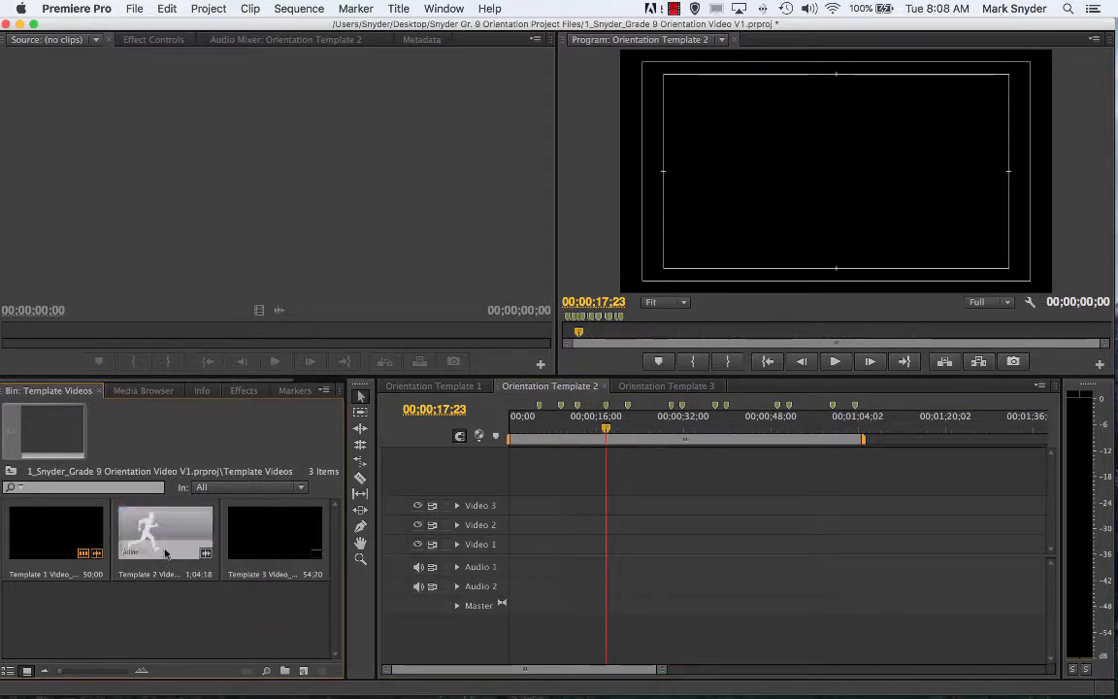
pyautogui.moveTo(165, 553); pyautogui.dragTo(489, 575)
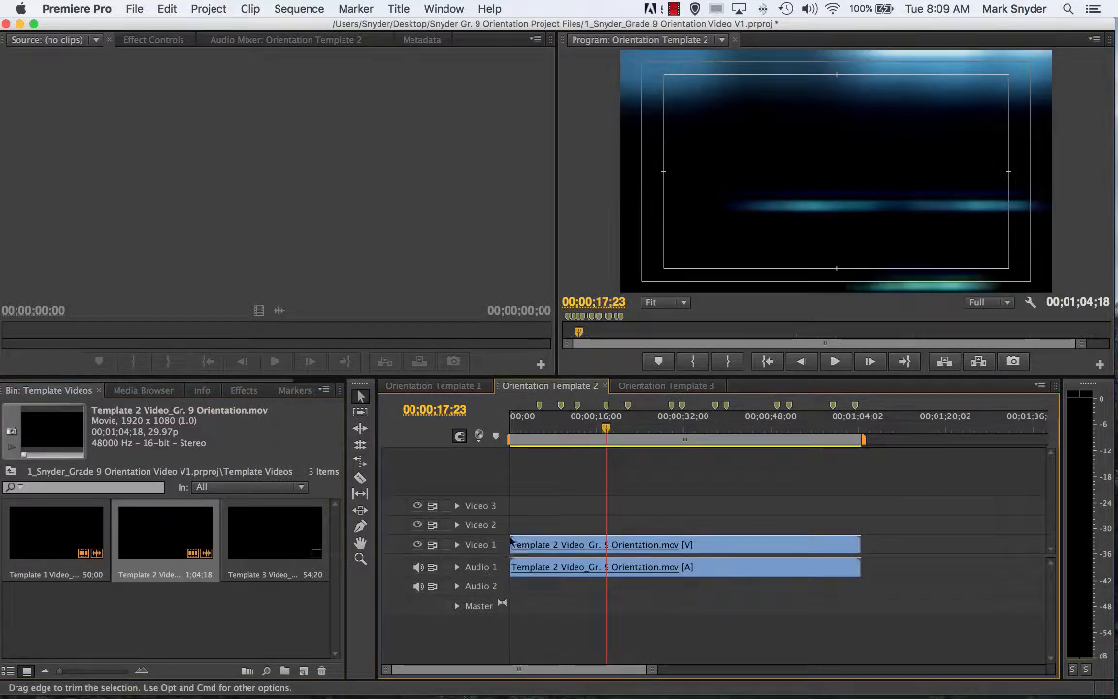
pyautogui.moveTo(606, 430); pyautogui.dragTo(484, 451)
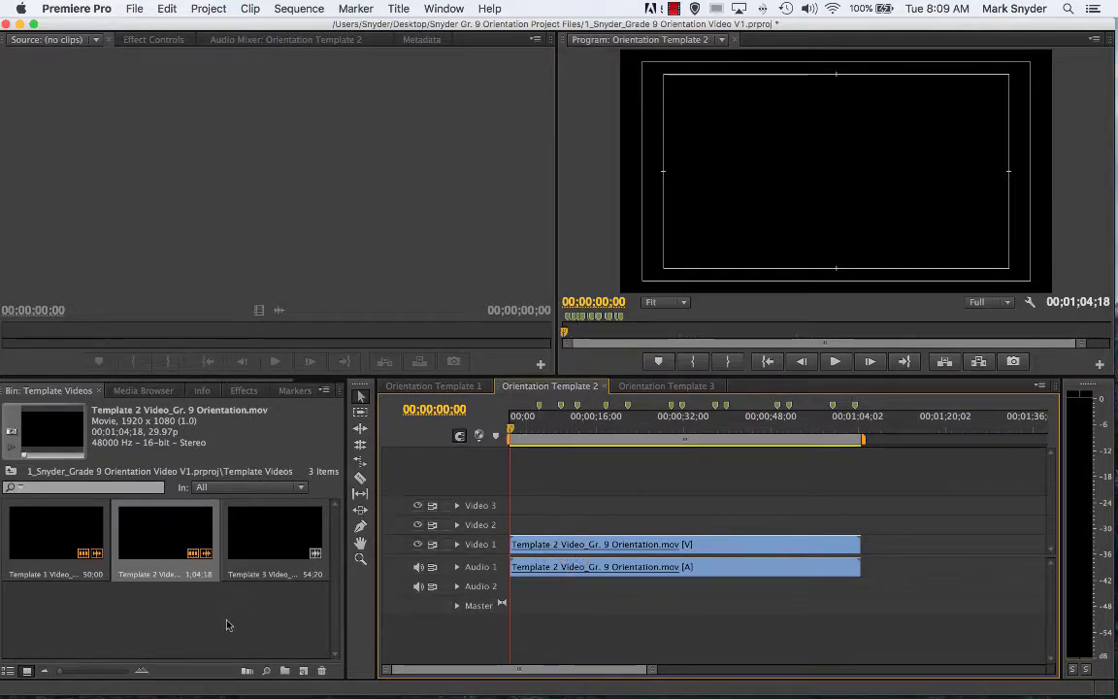
# Expand and heighten the Video 1 and Audio 1 tracks in Orientation Template 2
pyautogui.click(457, 545)
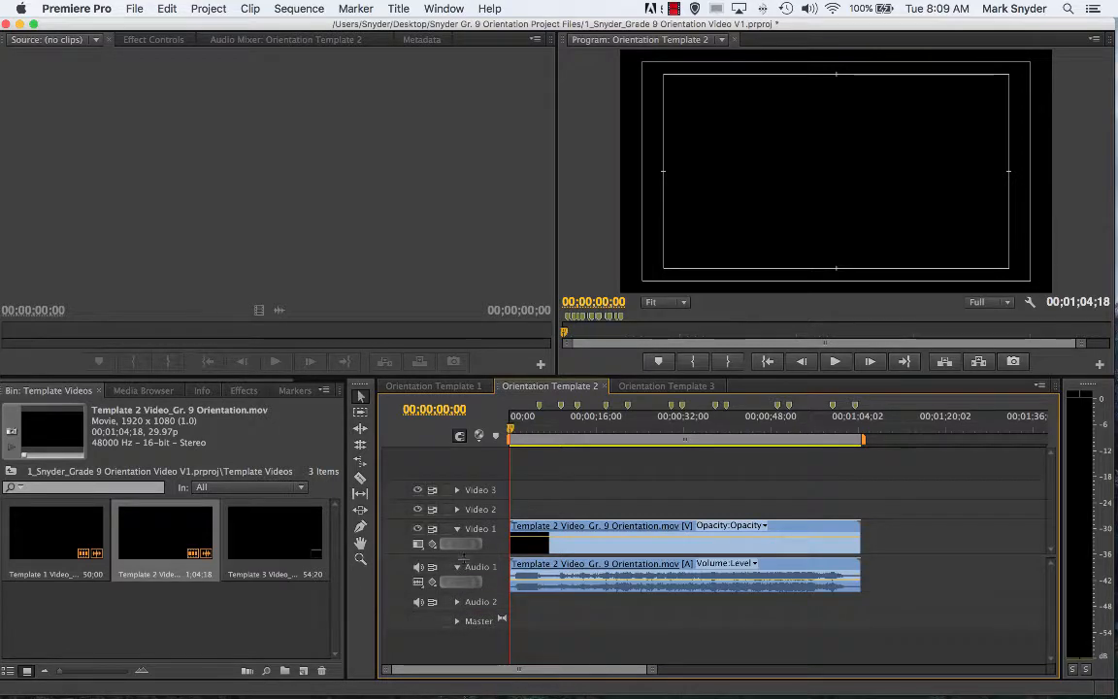
pyautogui.moveTo(499, 554); pyautogui.dragTo(500, 552)
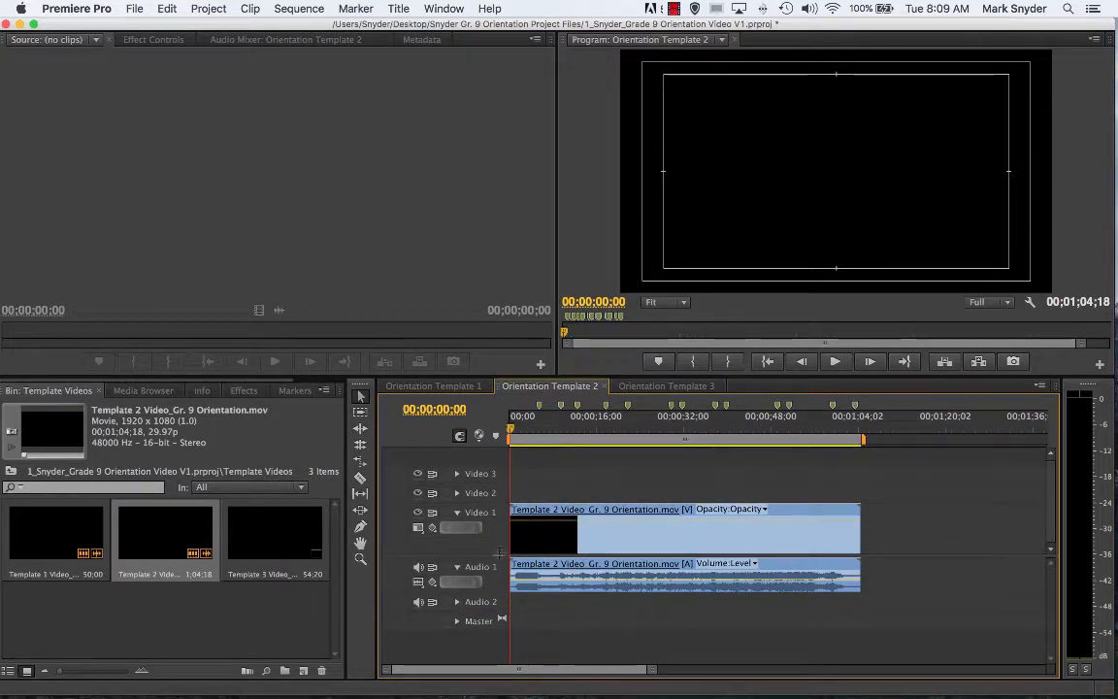
pyautogui.moveTo(485, 593); pyautogui.dragTo(485, 606)
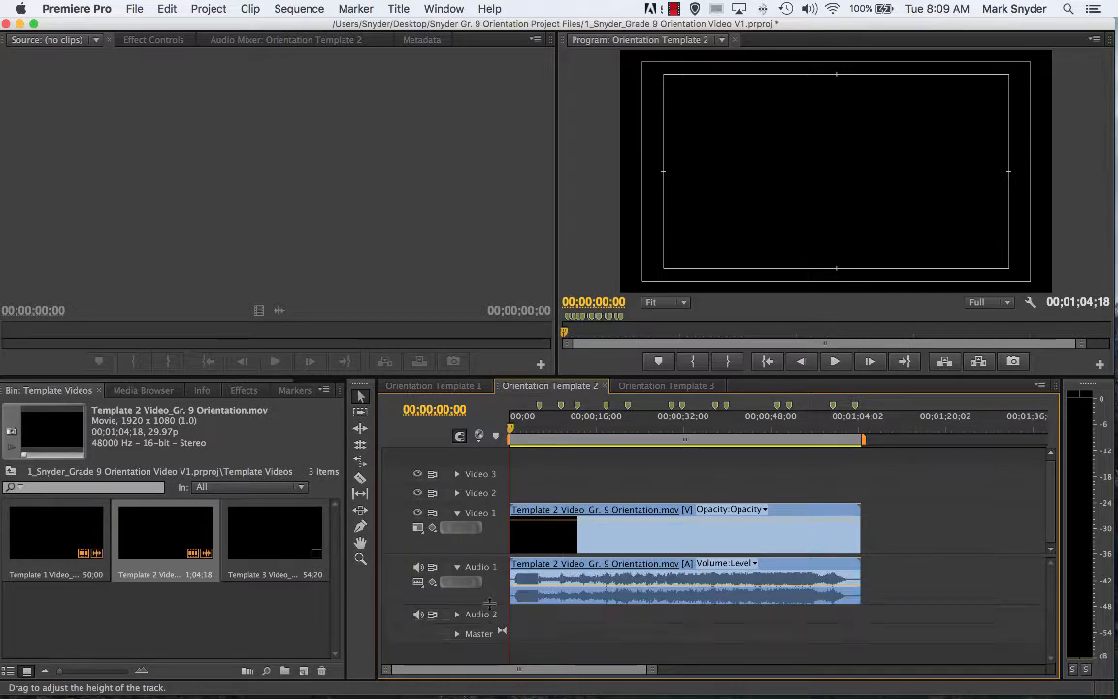
# Place the Template 3 Video clip at the start of the Orientation Template 3 sequence, on Video 1 and Audio 1
pyautogui.click(286, 618)
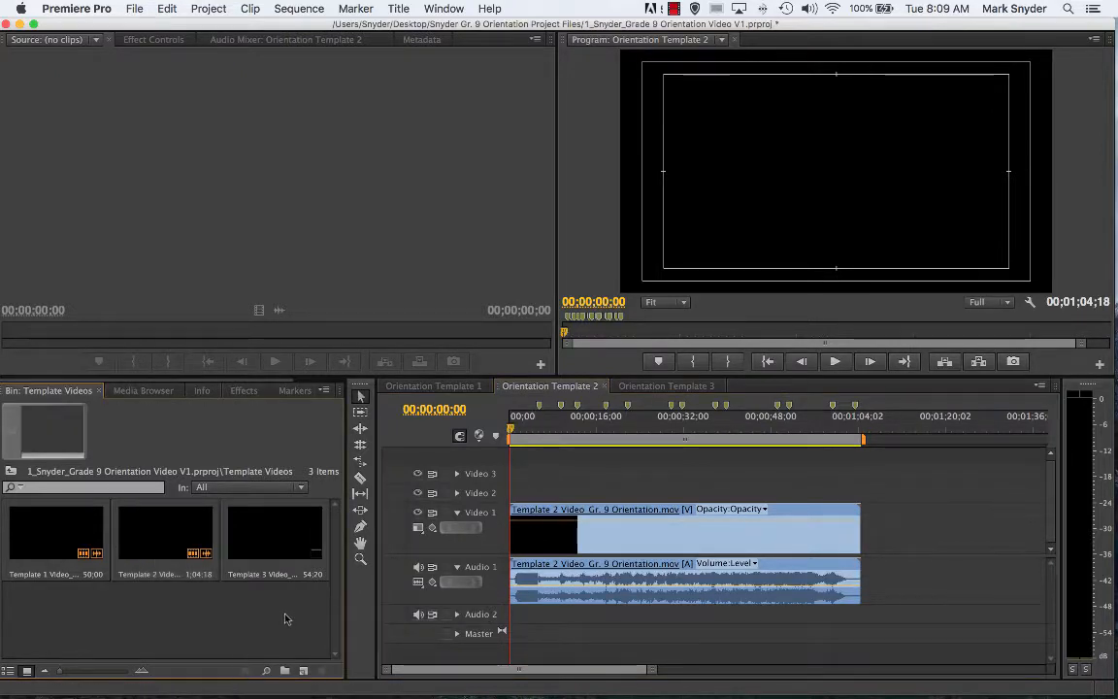
pyautogui.click(434, 385)
pyautogui.click(549, 385)
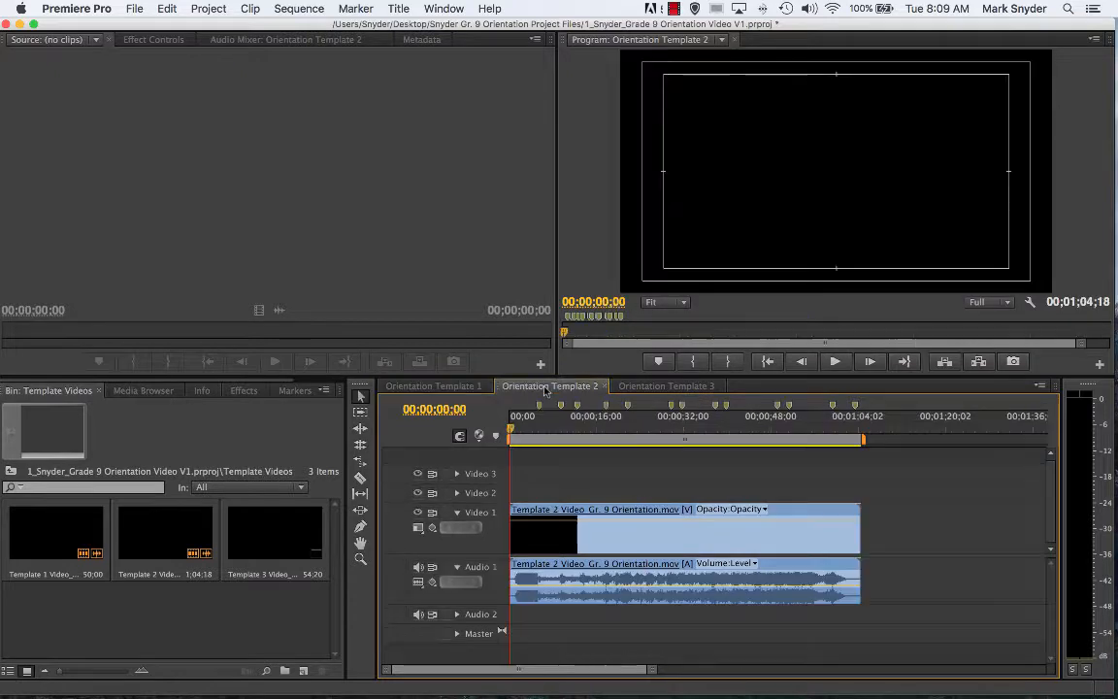
pyautogui.click(655, 389)
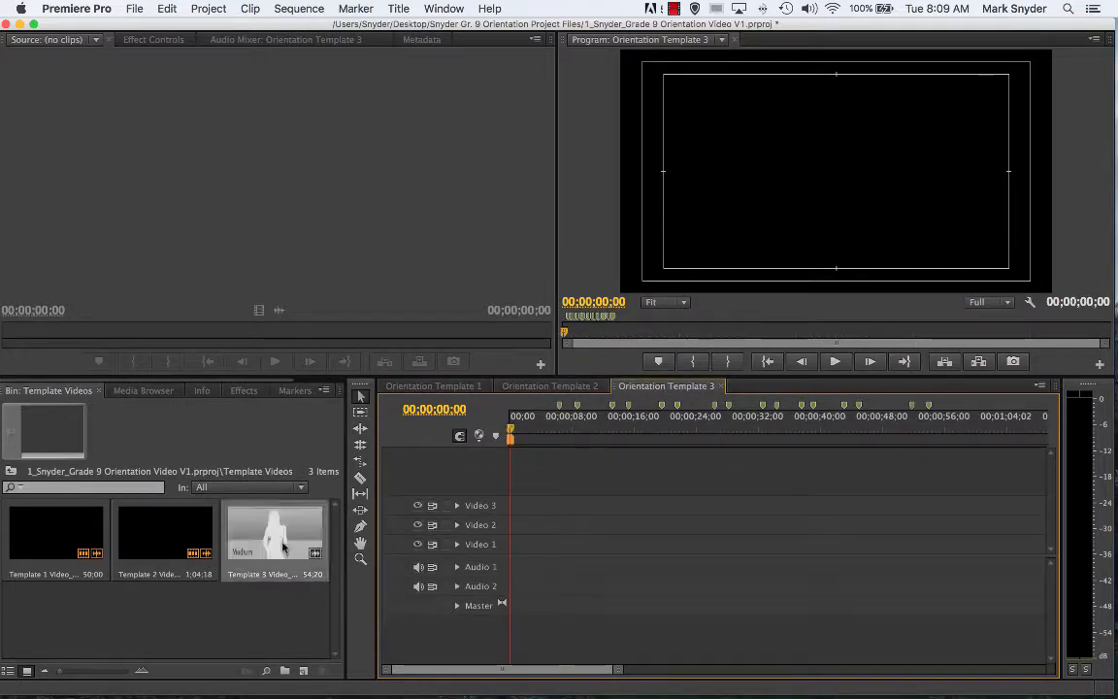
pyautogui.moveTo(275, 500); pyautogui.dragTo(496, 579)
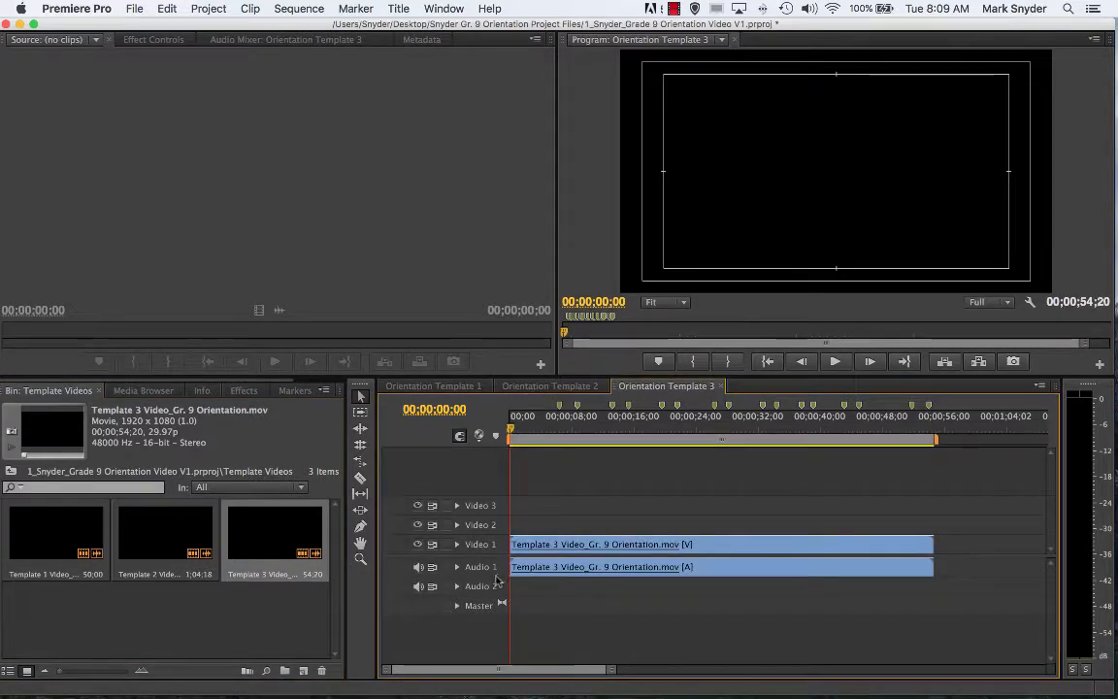
# Expand and heighten the Video 1 and Audio 1 tracks in Orientation Template 3
pyautogui.click(457, 544)
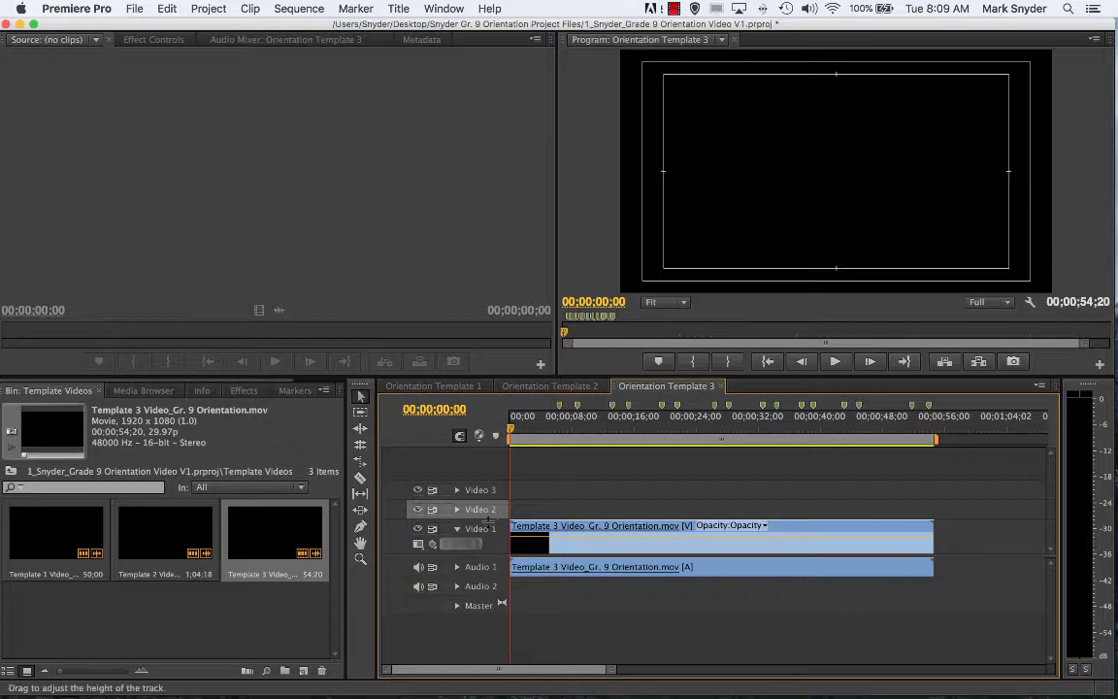
pyautogui.moveTo(488, 508); pyautogui.dragTo(489, 493)
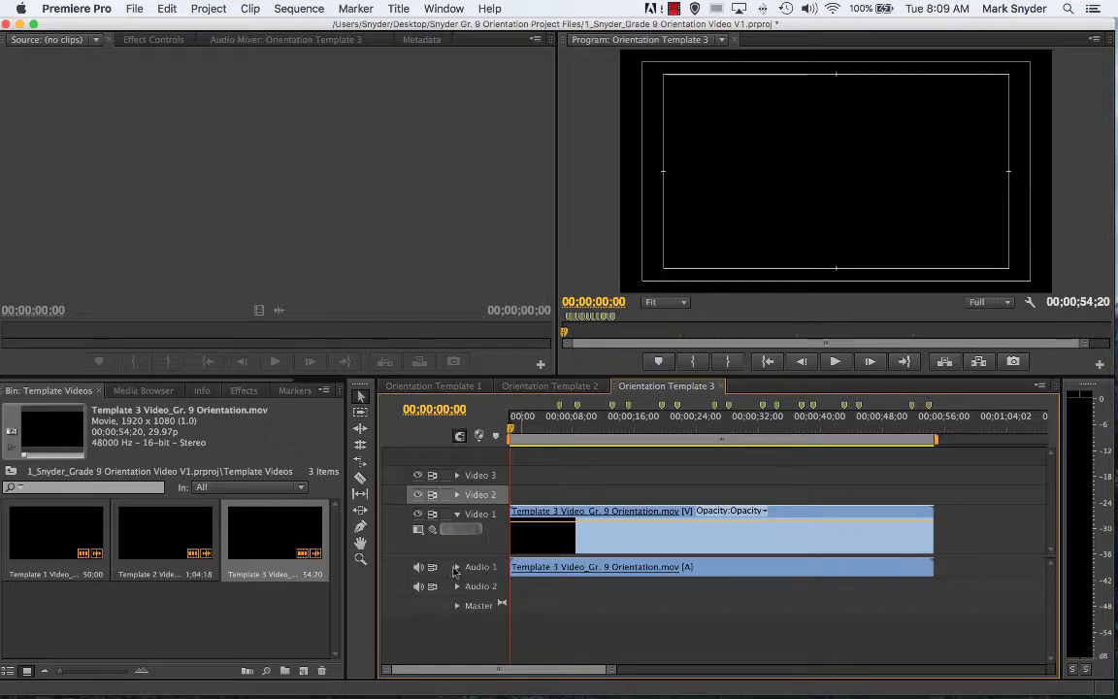
pyautogui.click(460, 569)
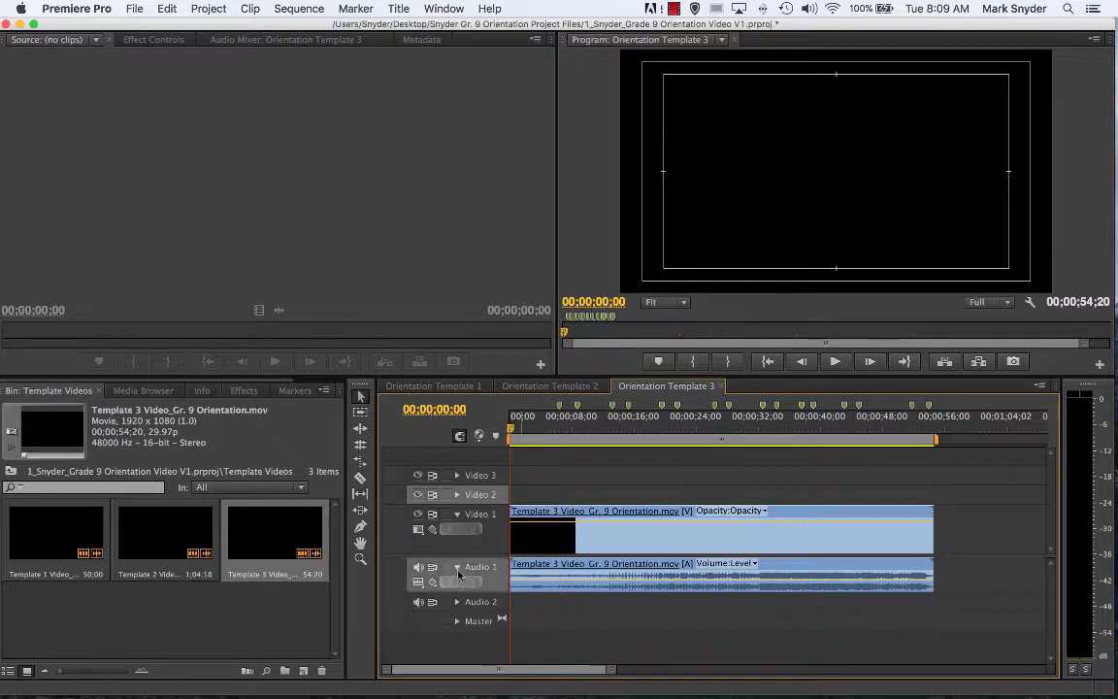
pyautogui.click(457, 568)
pyautogui.click(459, 568)
pyautogui.moveTo(485, 590); pyautogui.dragTo(486, 611)
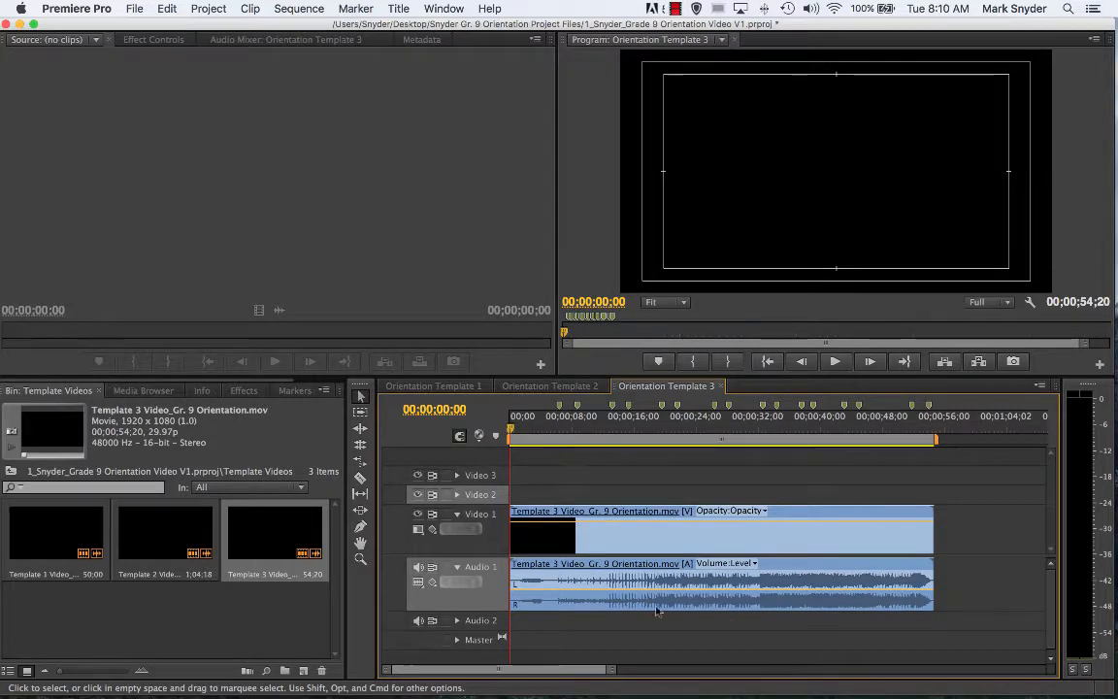
# Review the three Orientation Template sequences against their matching clips in the Template Videos bin, ending on Orientation Template 3
pyautogui.click(427, 387)
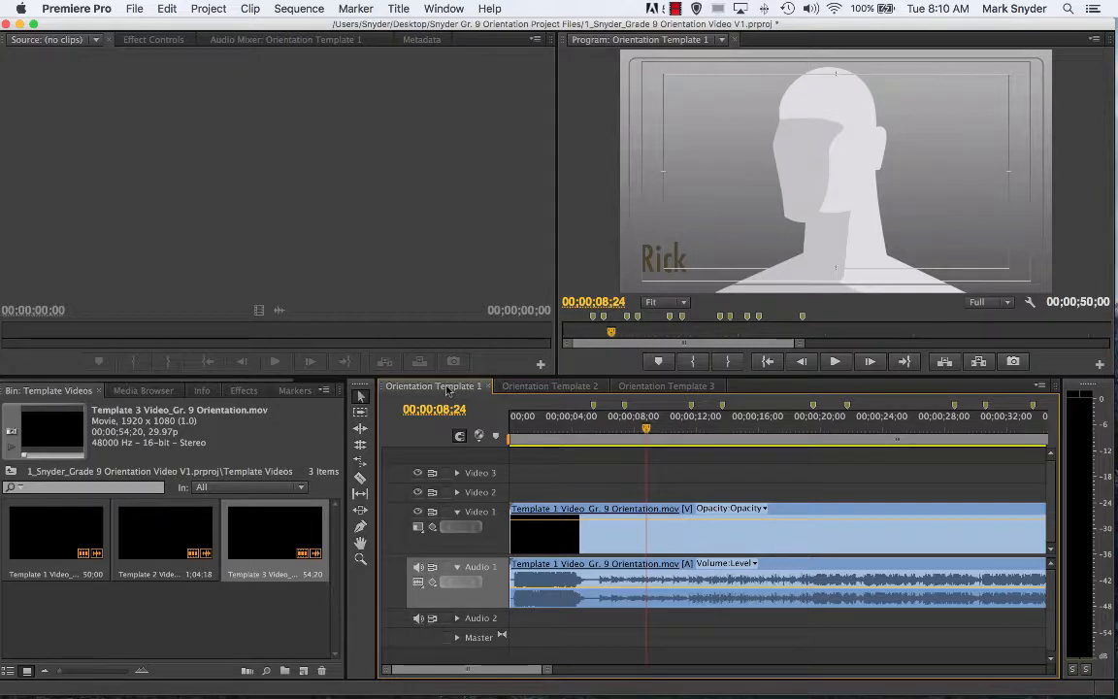
pyautogui.click(535, 387)
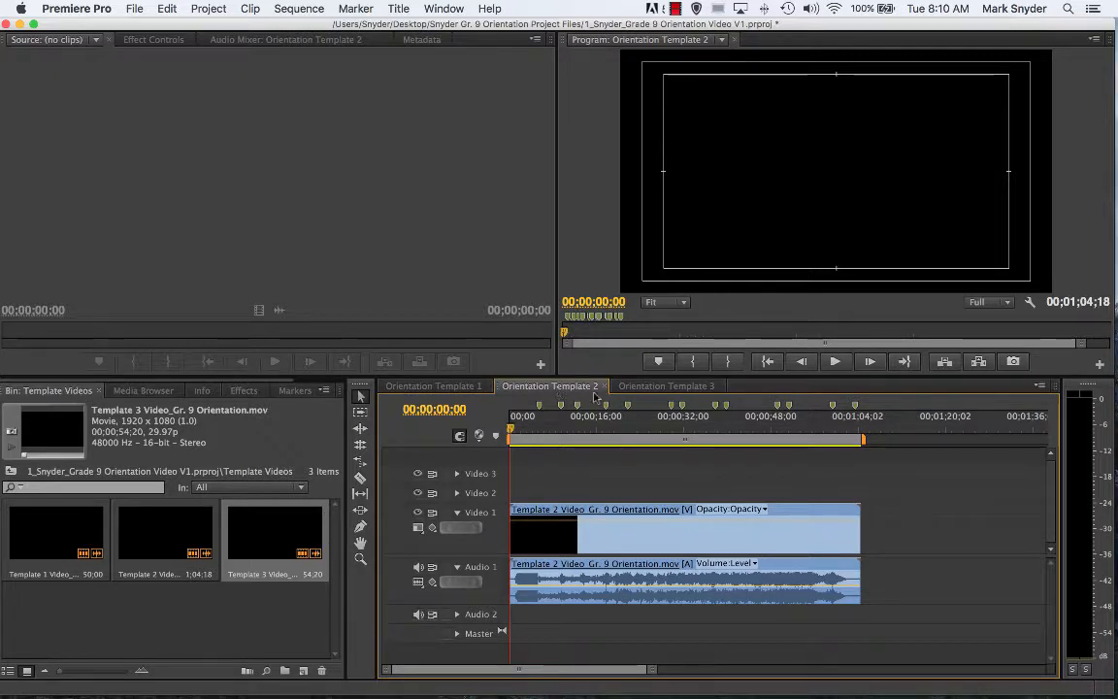
pyautogui.click(658, 389)
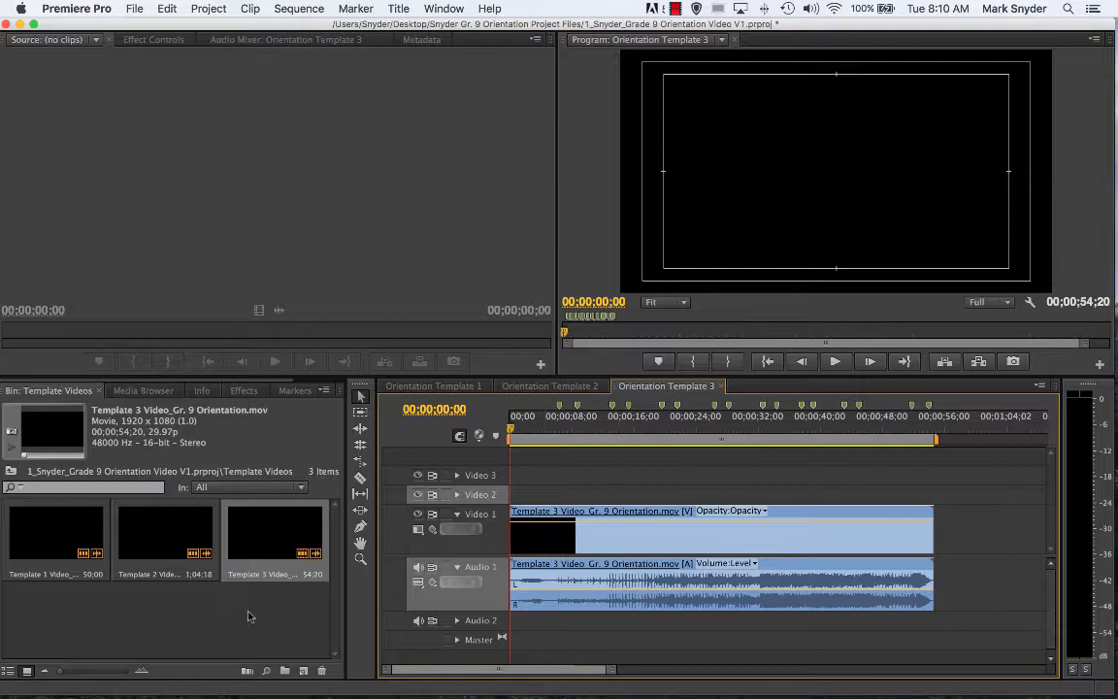
pyautogui.click(437, 387)
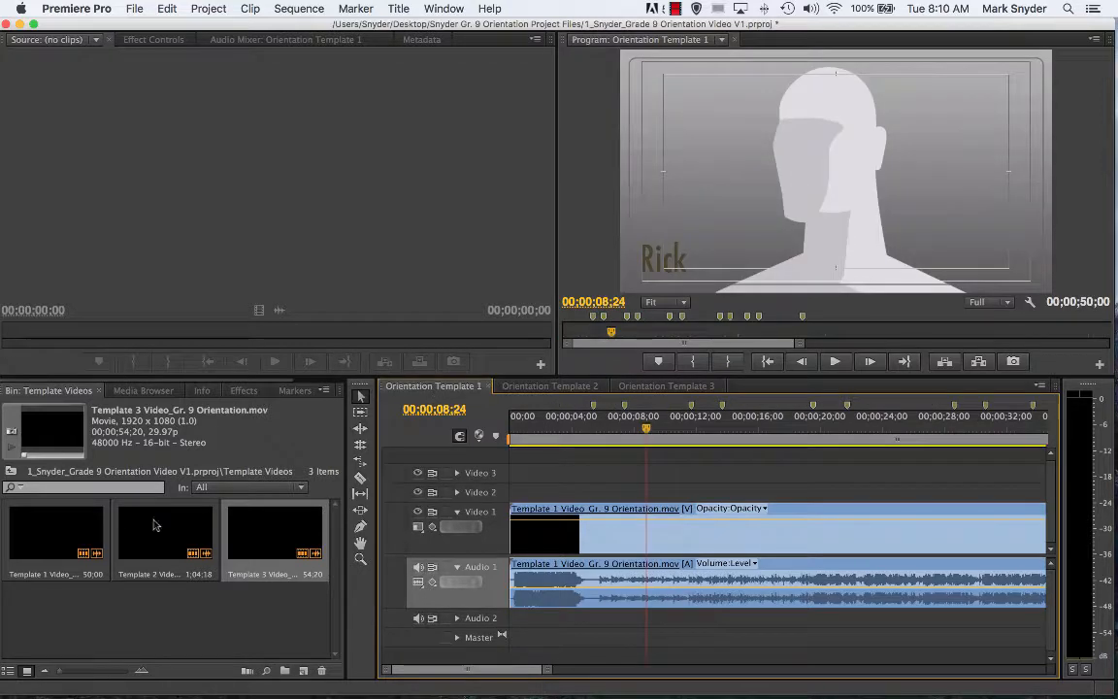
pyautogui.click(56, 537)
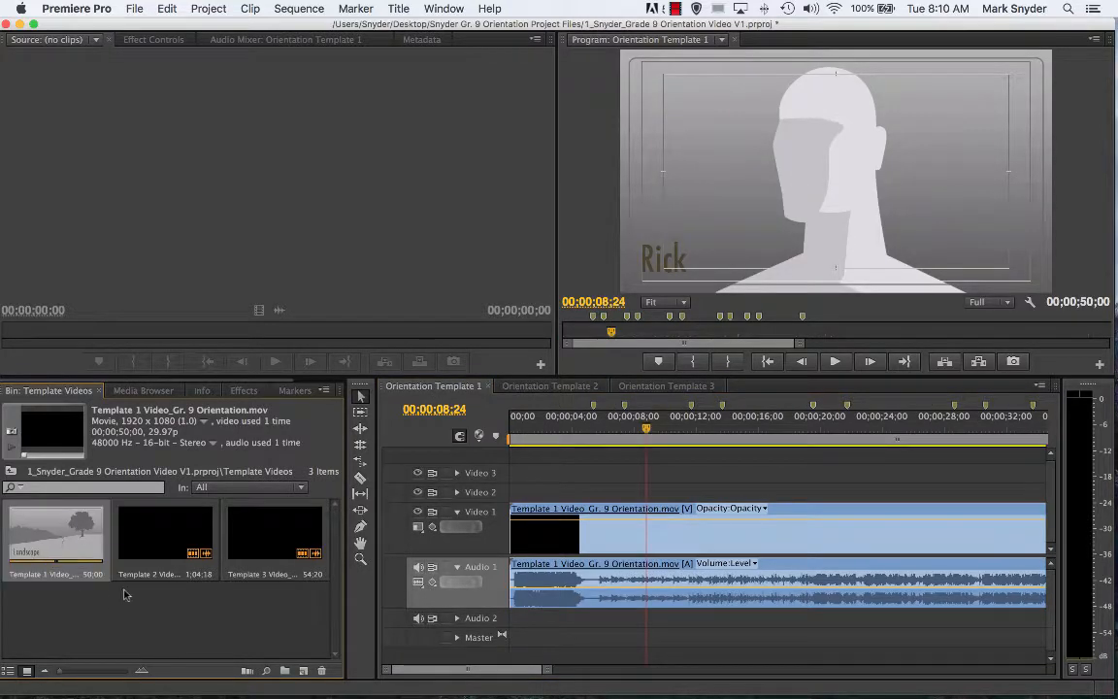
pyautogui.click(542, 388)
pyautogui.click(158, 545)
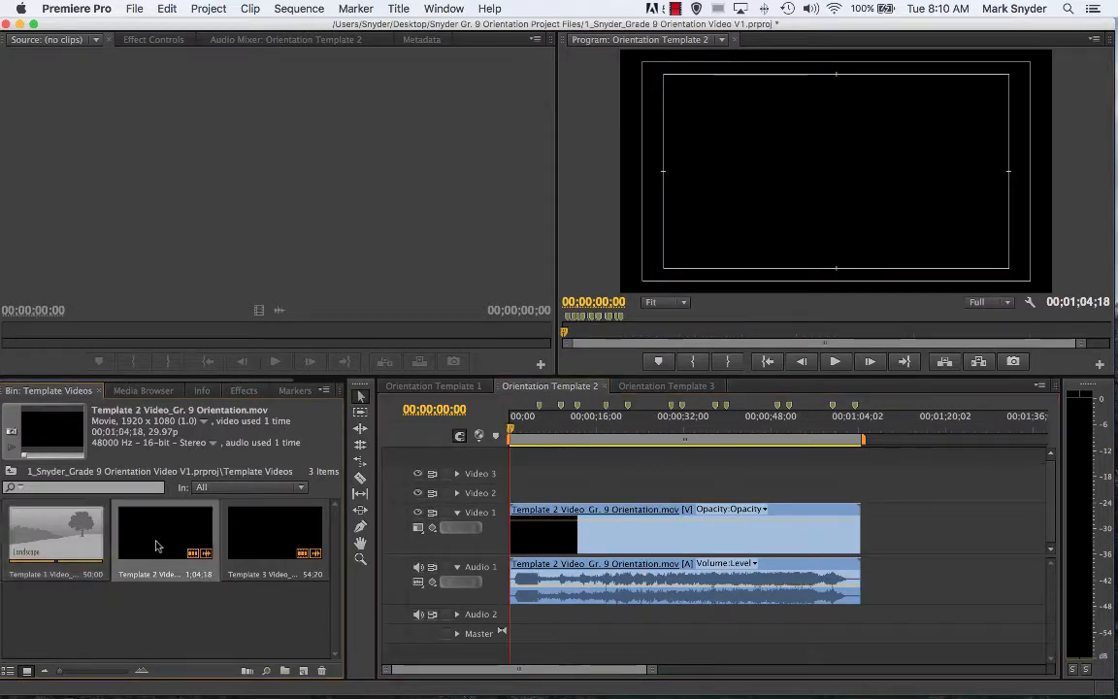
pyautogui.click(652, 389)
pyautogui.click(278, 536)
pyautogui.click(221, 626)
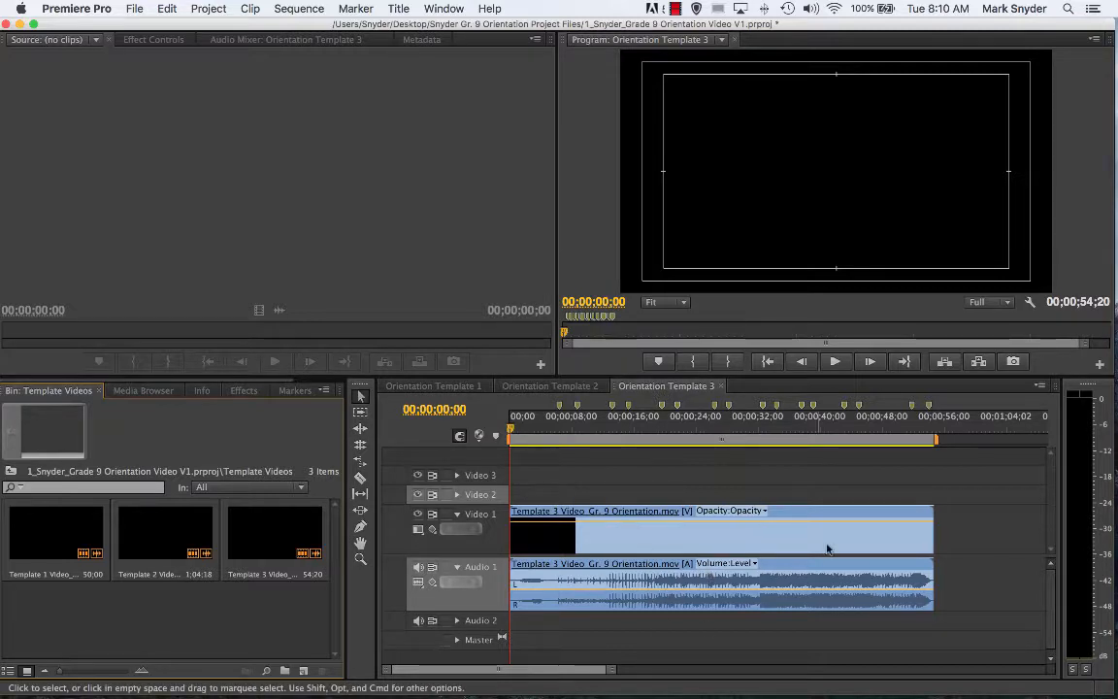
# Lock the Video 1 and Audio 1 tracks in Orientation Template 3 and switch to the Orientation Template 2 sequence
pyautogui.click(445, 515)
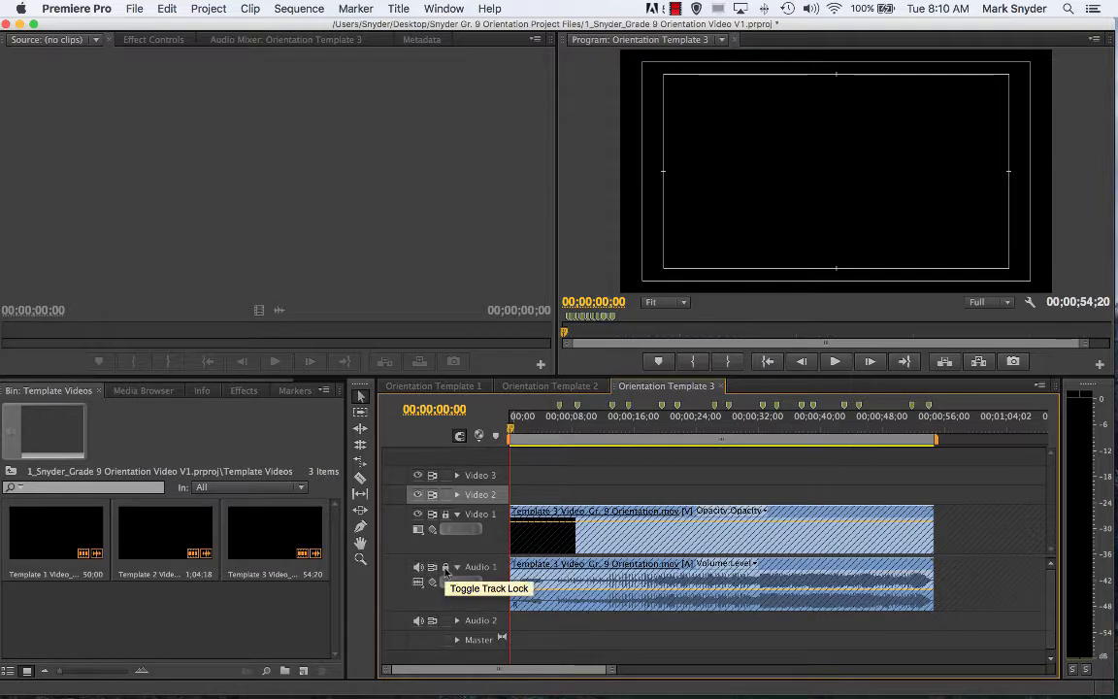
pyautogui.click(446, 567)
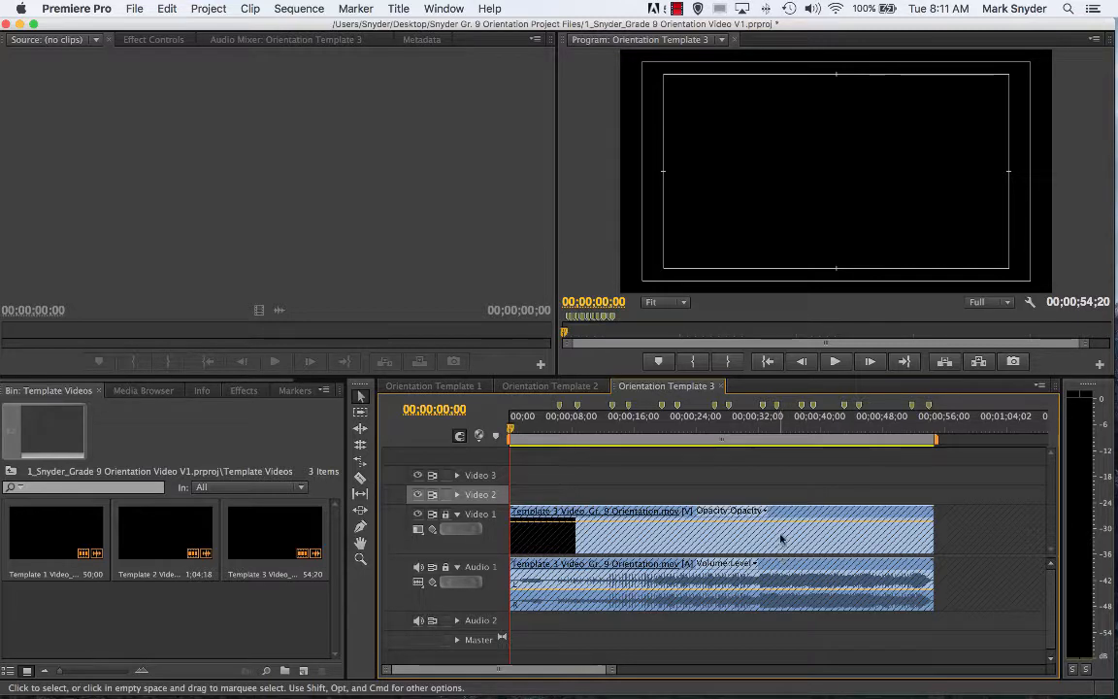
pyautogui.click(549, 385)
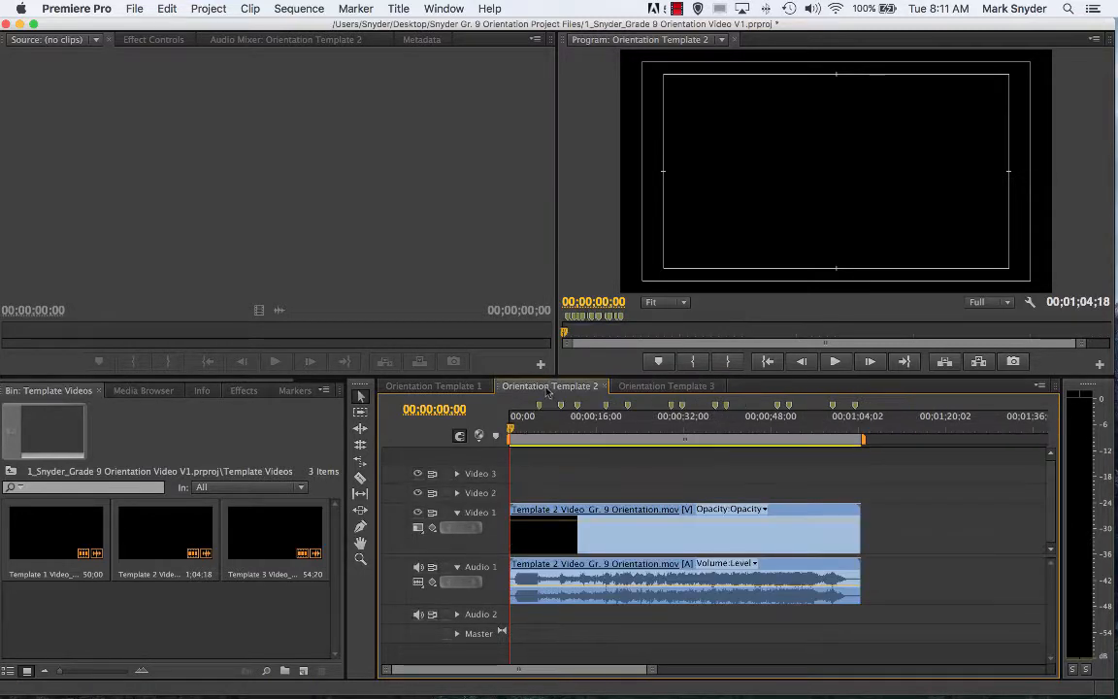
# Lock the Video 1 and Audio 1 tracks in both the Orientation Template 2 and Orientation Template 1 sequences
pyautogui.click(447, 513)
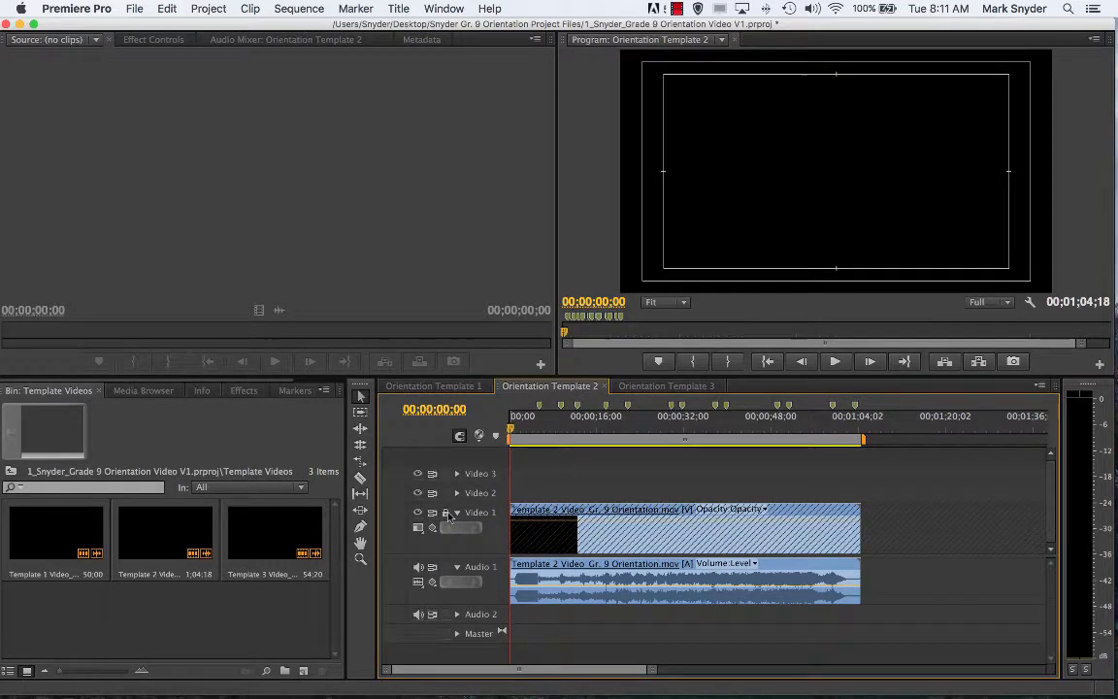
pyautogui.click(446, 567)
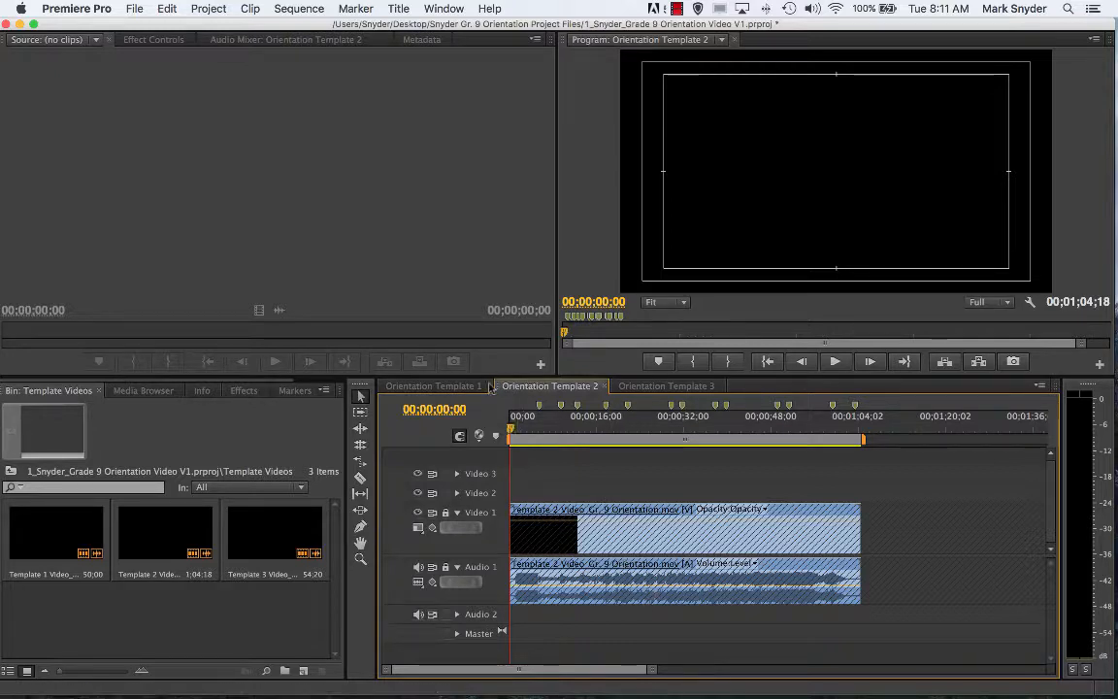
pyautogui.click(449, 389)
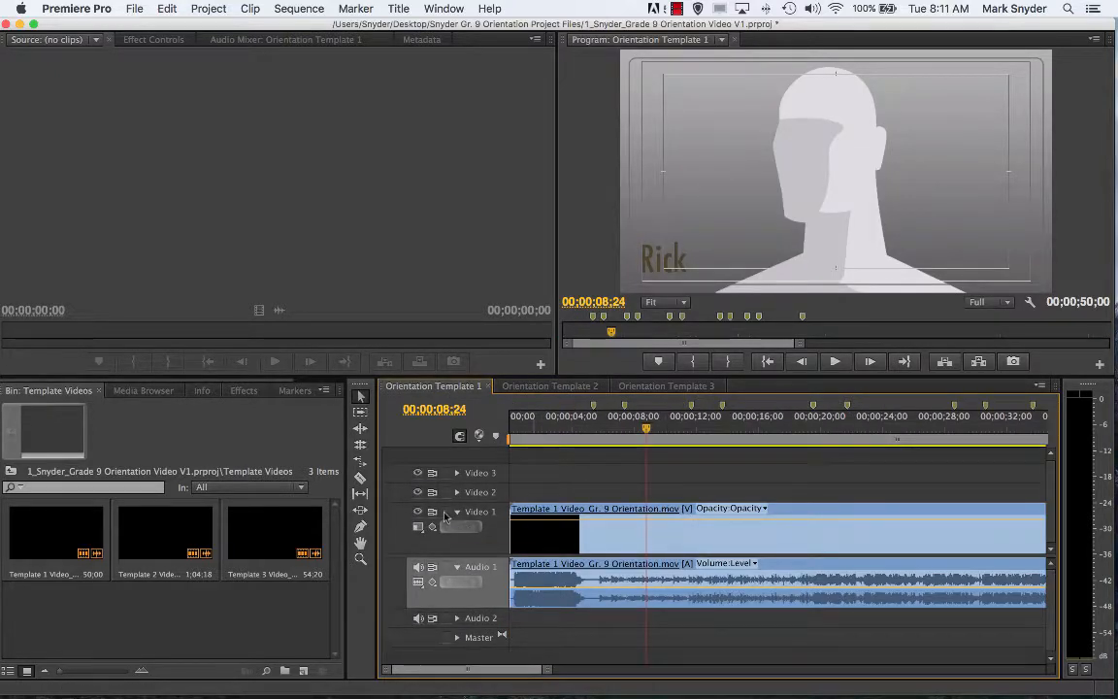
pyautogui.click(445, 514)
pyautogui.click(446, 568)
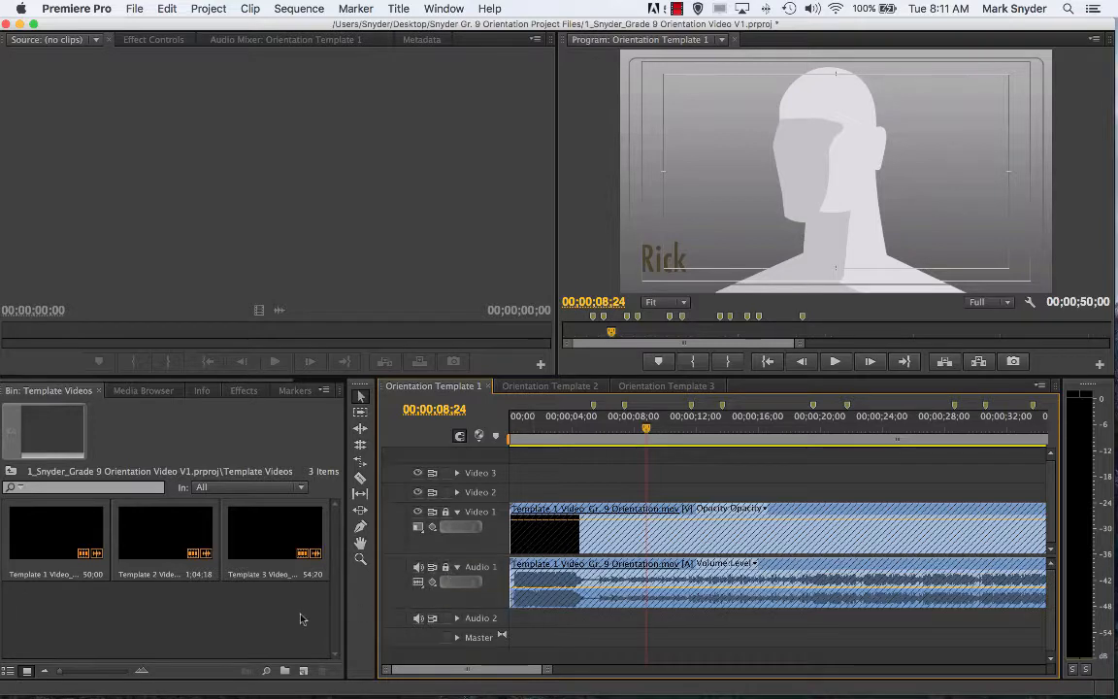
# Check the track locks in the Orientation Template 2 sequence and return to Orientation Template 3
pyautogui.click(548, 385)
pyautogui.click(666, 385)
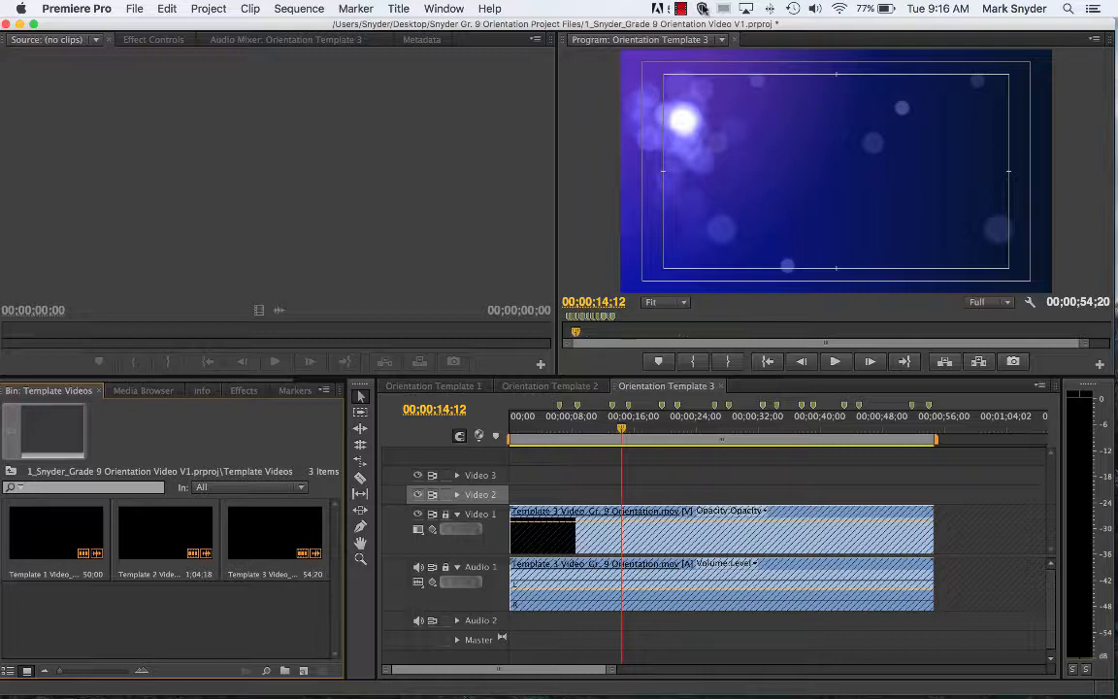
pyautogui.click(681, 9)
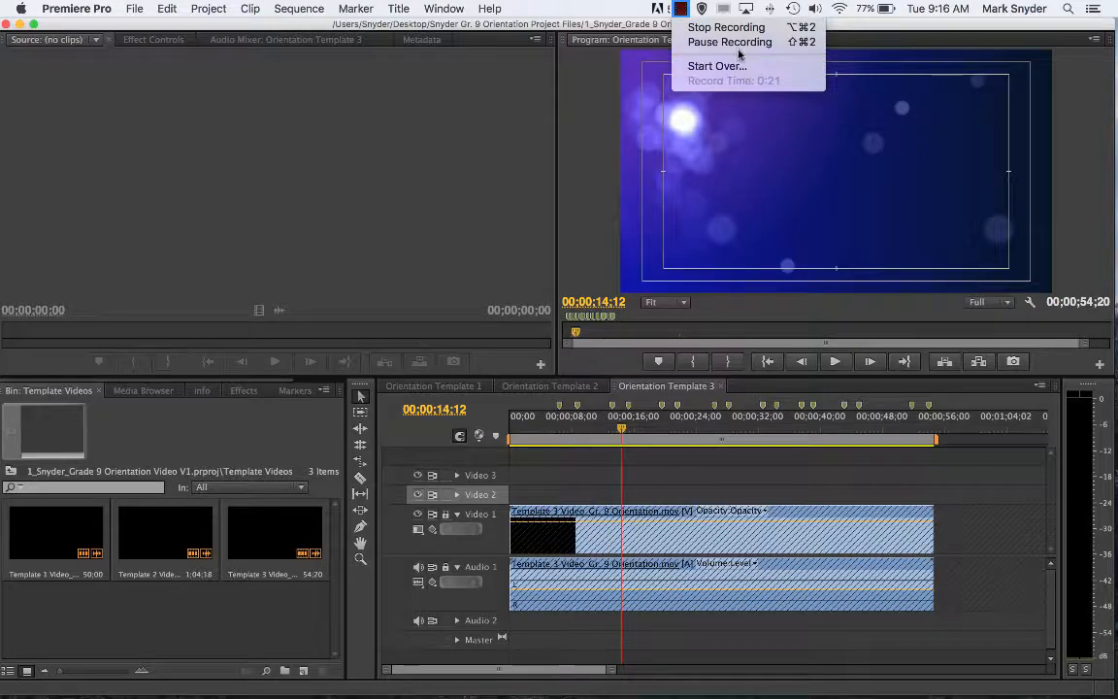